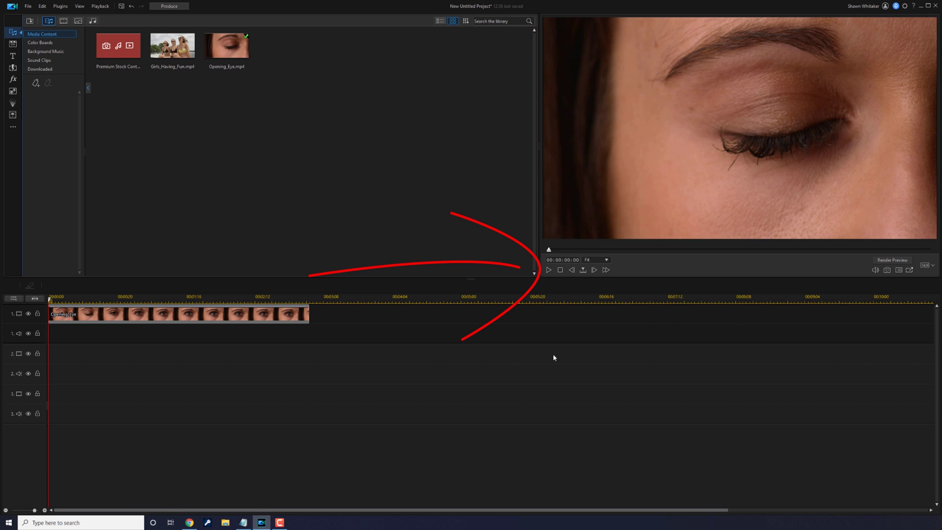
# Play the Opening_Eye clip to its end and save a snapshot of that frame as Open Eye in the PowerDirector University folder
pyautogui.click(550, 270)
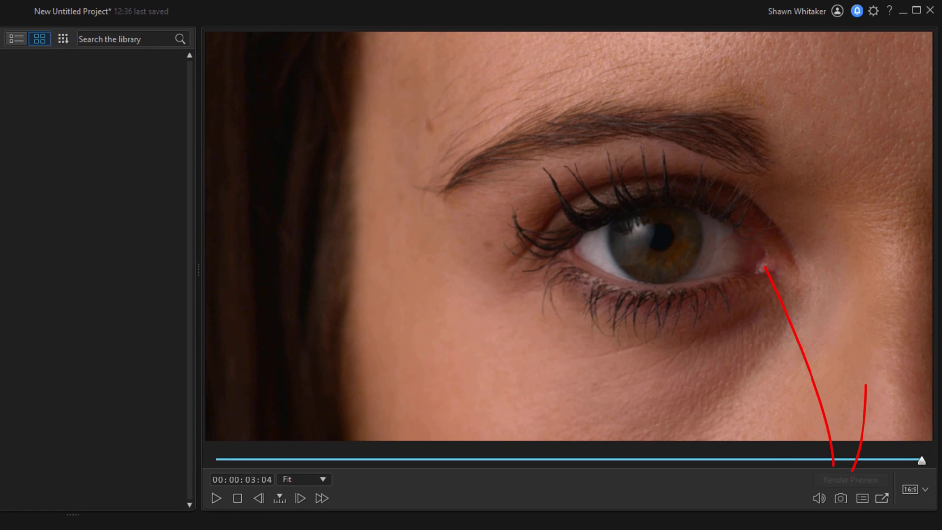
pyautogui.click(840, 498)
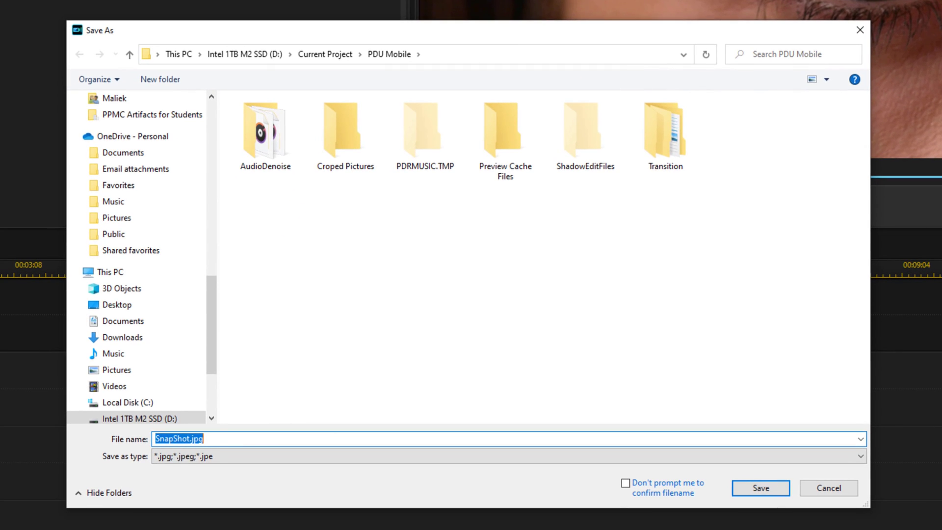
pyautogui.click(326, 55)
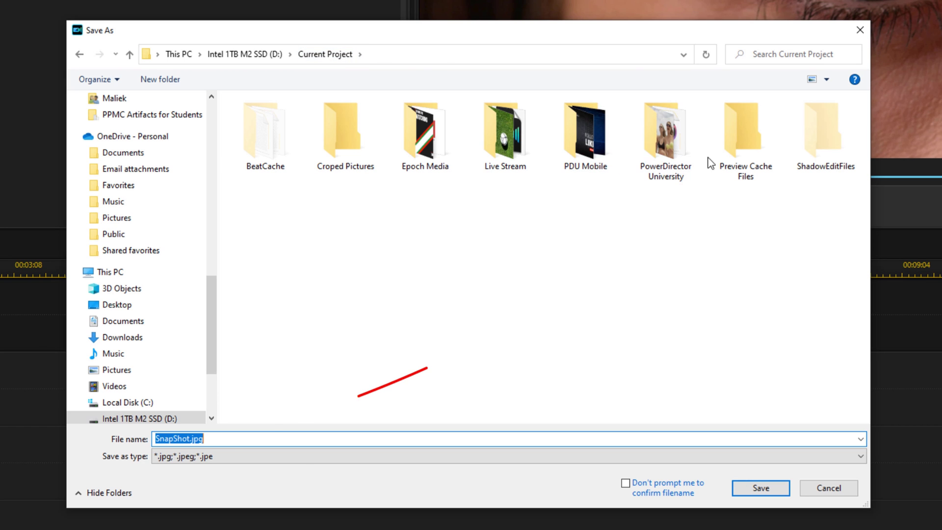
pyautogui.doubleClick(671, 151)
pyautogui.doubleClick(183, 439)
pyautogui.write('Open Eye')
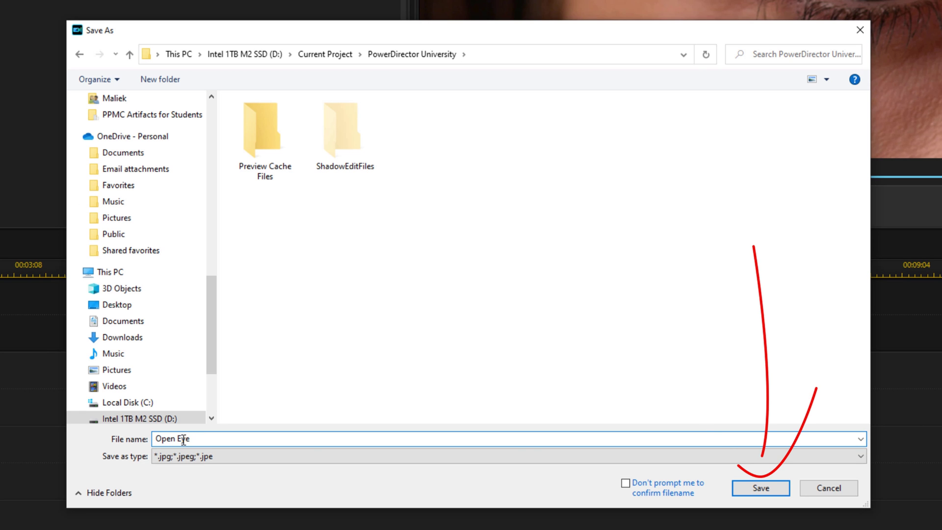
pyautogui.click(758, 489)
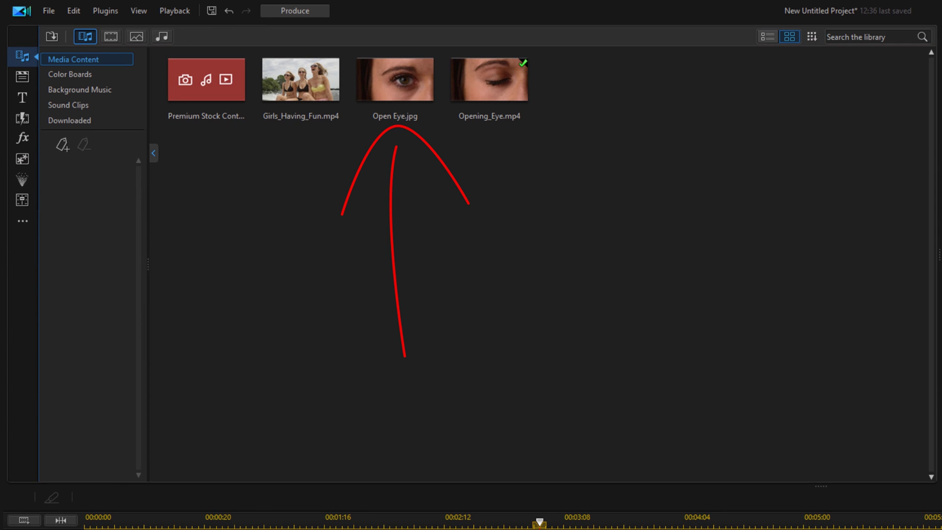
# Place the Open Eye.jpg snapshot on video track 2, starting where the Opening_Eye clip ends
pyautogui.click(386, 86)
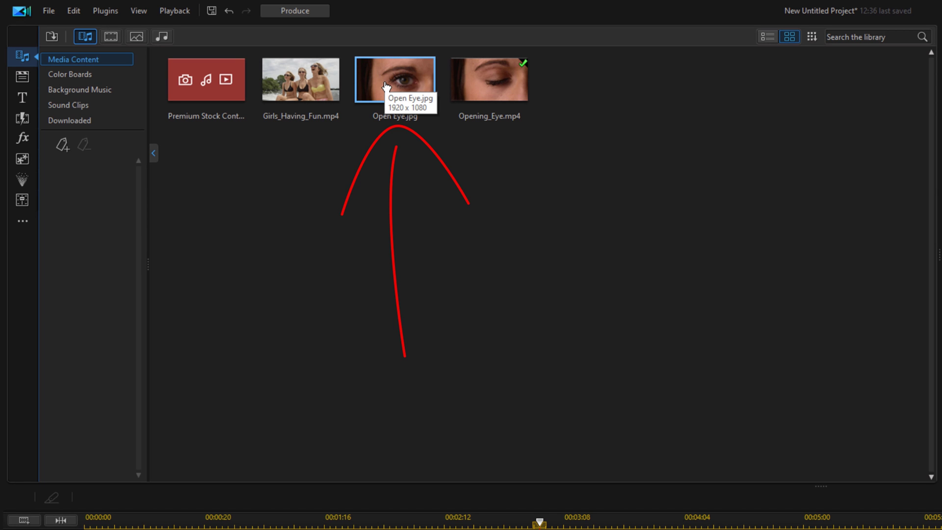
pyautogui.moveTo(386, 87); pyautogui.dragTo(535, 529)
pyautogui.moveTo(535, 258); pyautogui.dragTo(542, 258)
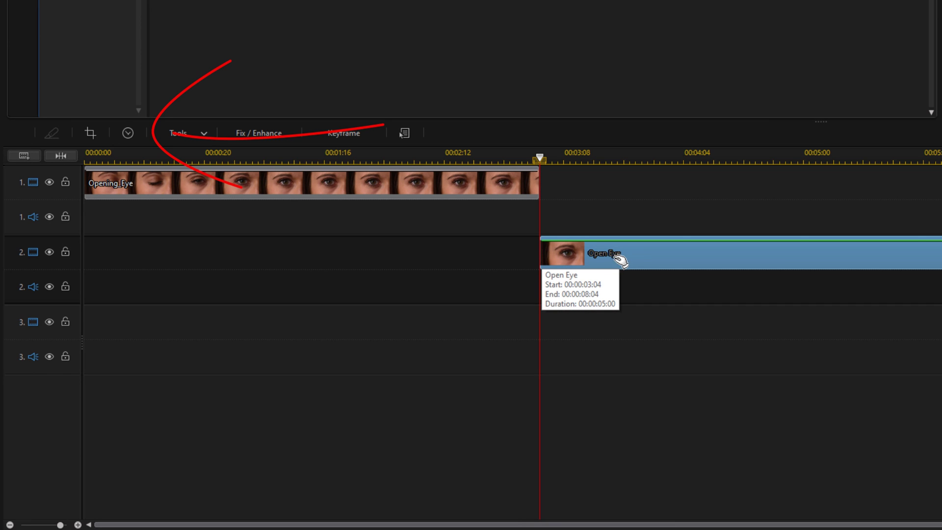
# Shorten the Open Eye clip's duration to about 18 frames
pyautogui.click(126, 133)
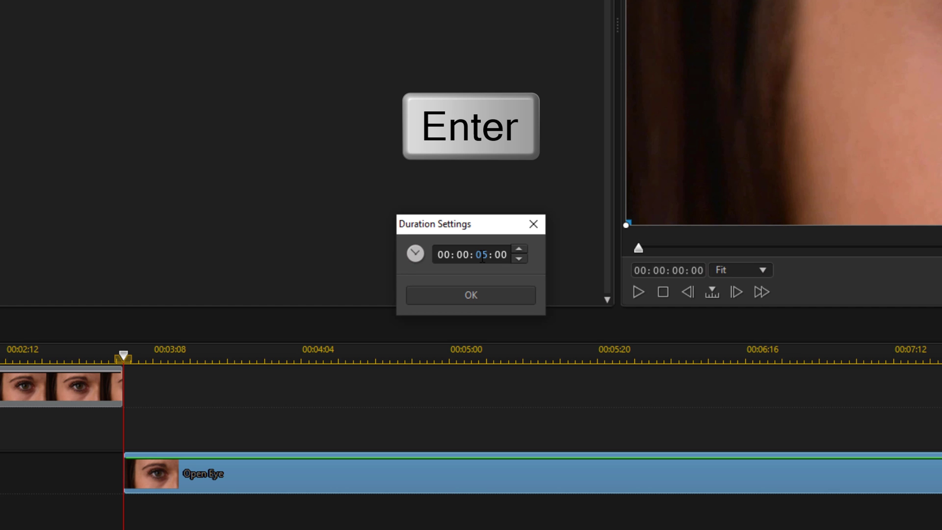
pyautogui.write('8')
pyautogui.press('Return')
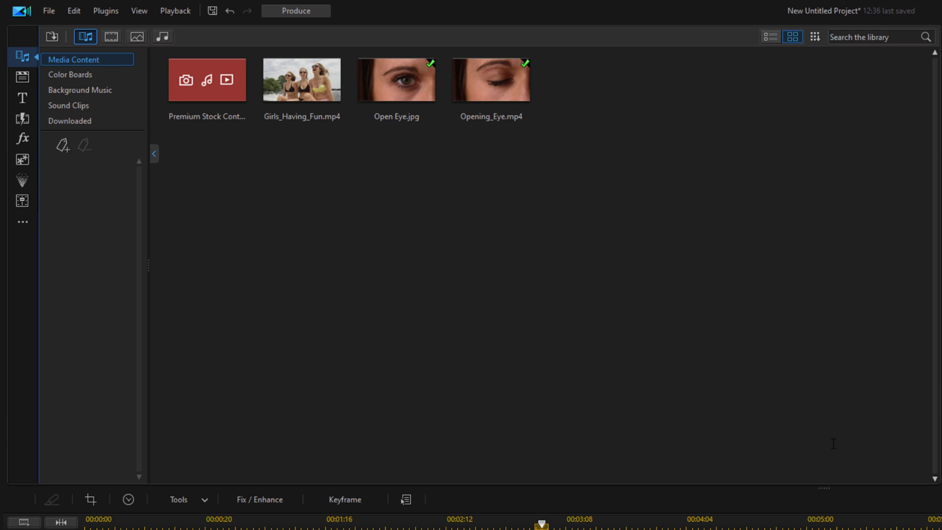
# Place Girls_Having_Fun.mp4 directly after Opening_Eye on track 1 and split it where the Open Eye clip ends
pyautogui.click(298, 85)
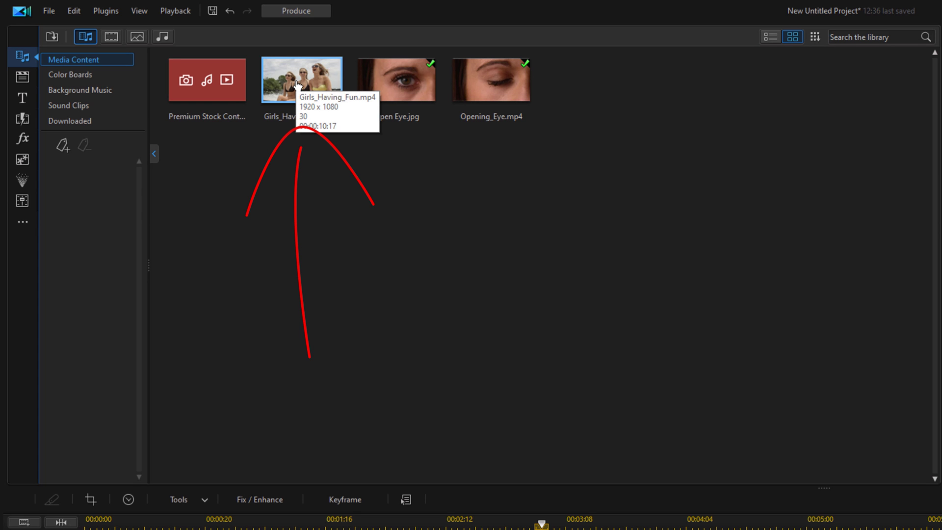
pyautogui.moveTo(298, 86); pyautogui.dragTo(539, 529)
pyautogui.moveTo(539, 179); pyautogui.dragTo(539, 180)
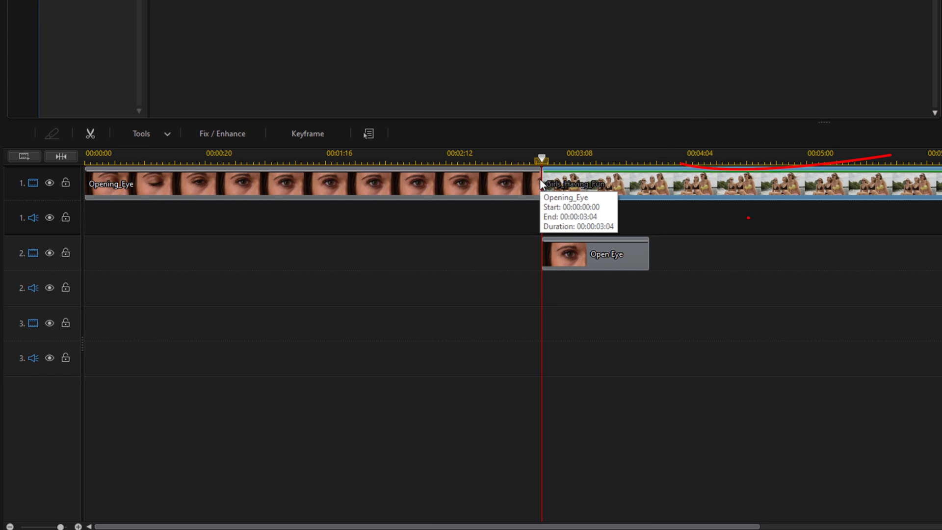
pyautogui.click(648, 160)
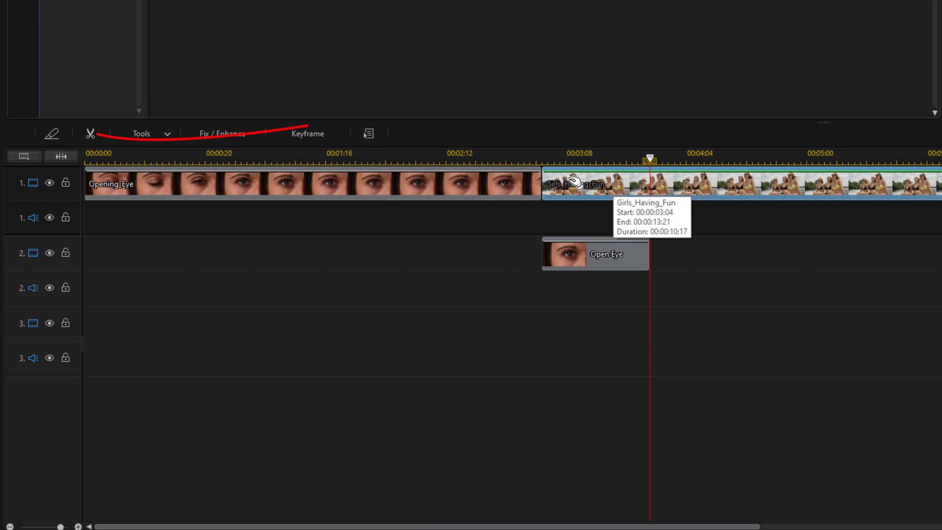
pyautogui.click(54, 133)
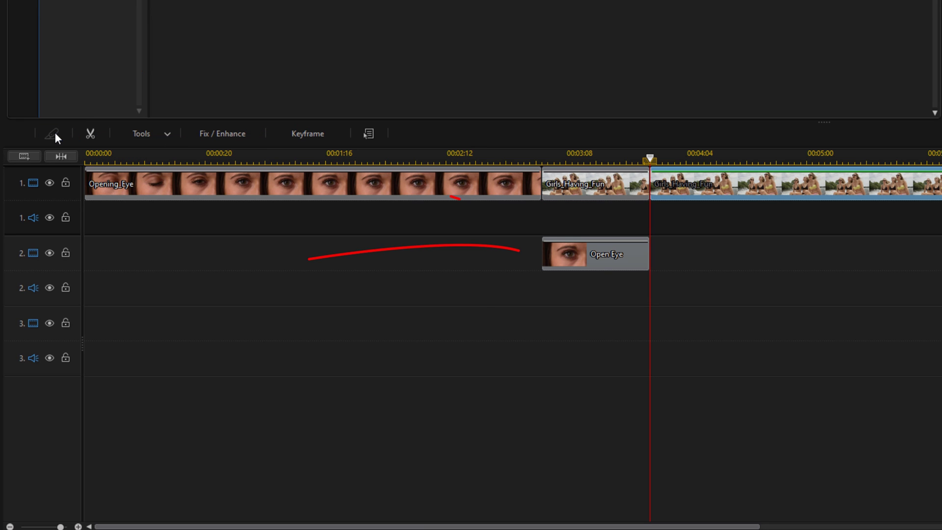
# Set the duration of the Open Eye clip on track 2 to 00:00:01:12
pyautogui.click(595, 263)
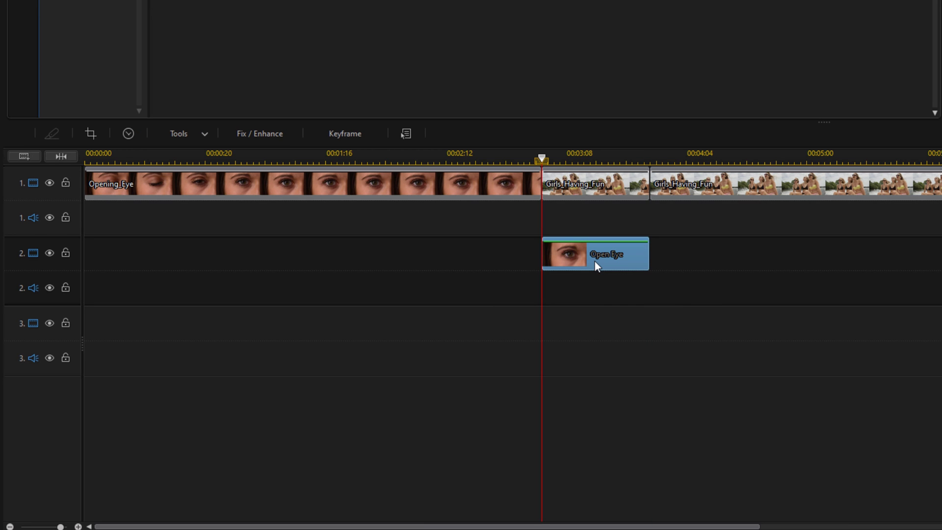
pyautogui.click(127, 133)
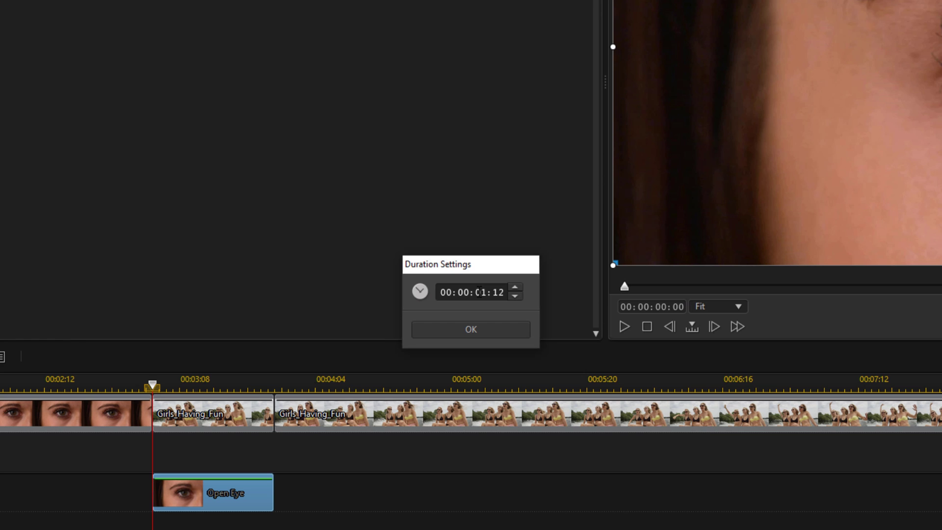
pyautogui.press('Return')
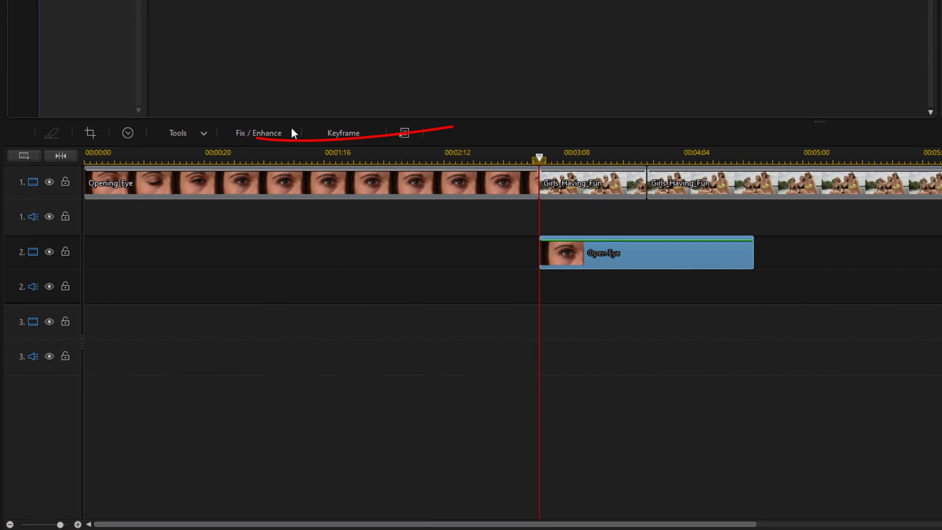
# Apply the Pan and Zoom motion style to the Open Eye clip and open it in the Motion Designer
pyautogui.click(205, 134)
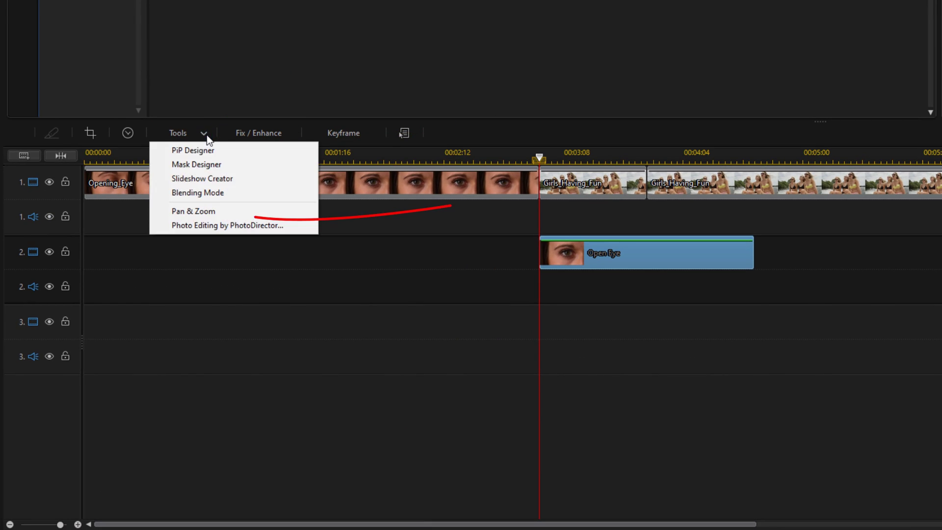
pyautogui.click(205, 212)
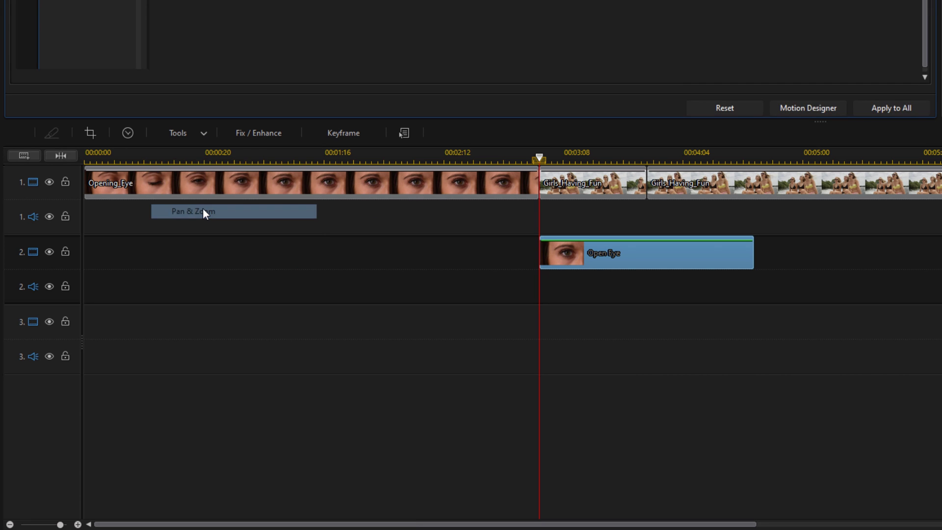
pyautogui.click(117, 123)
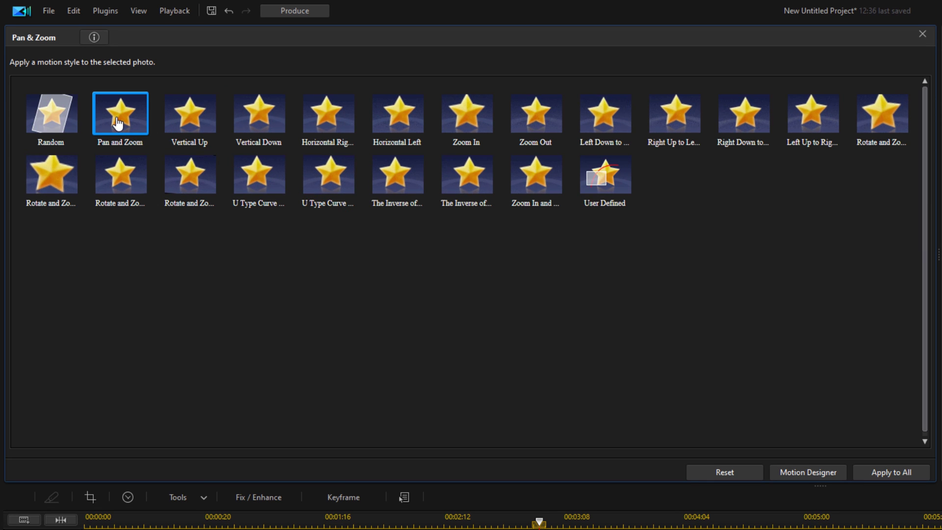
pyautogui.click(799, 471)
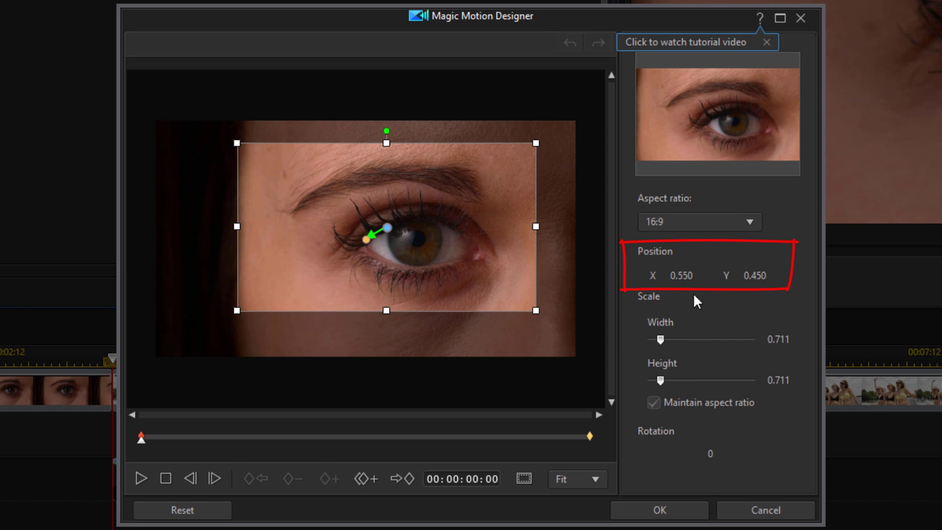
# Set the first keyframe's position to X 0.500 and Y 0.500 and its scale to 1.000, keeping the aspect ratio
pyautogui.click(681, 275)
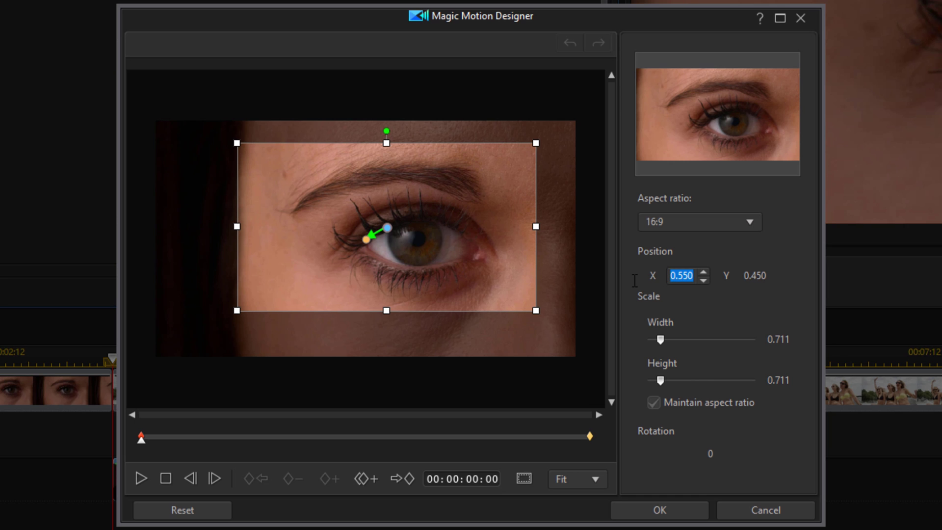
pyautogui.write('0.5')
pyautogui.press('Return')
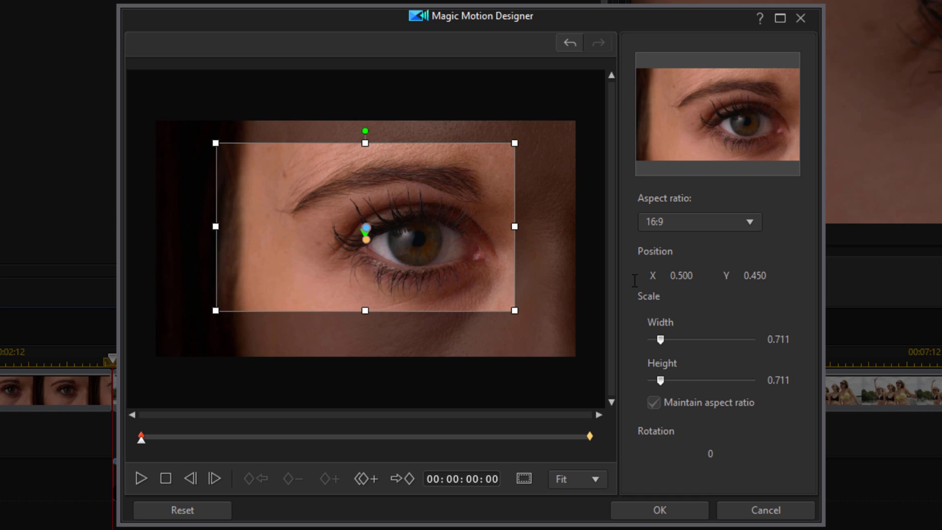
pyautogui.click(758, 275)
pyautogui.moveTo(768, 275); pyautogui.dragTo(713, 280)
pyautogui.write('0.5')
pyautogui.press('Return')
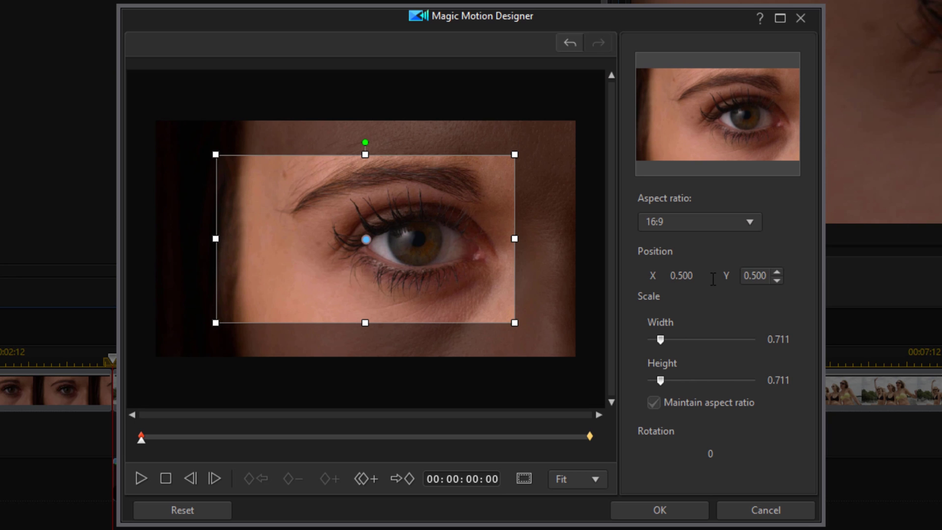
pyautogui.click(793, 340)
pyautogui.moveTo(790, 340); pyautogui.dragTo(718, 338)
pyautogui.write('1')
pyautogui.press('Return')
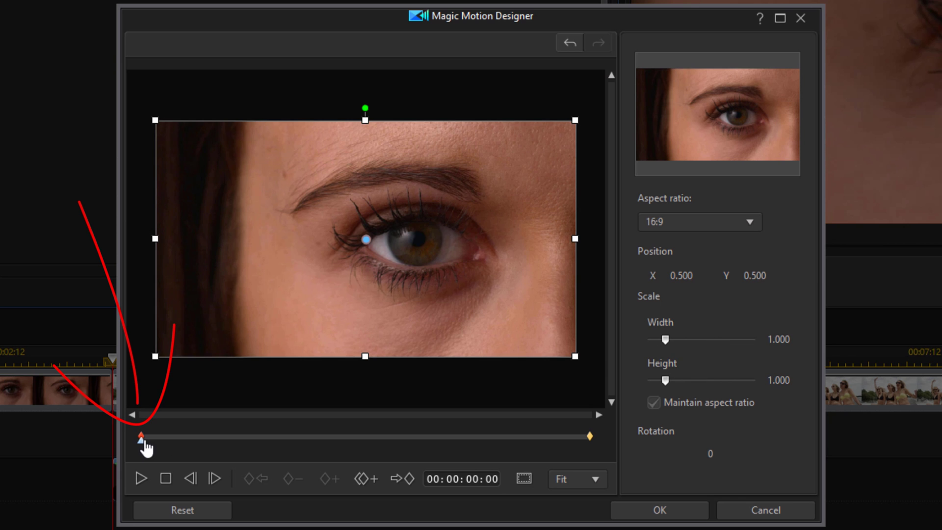
# At the end keyframe, center the motion frame on the pupil and shrink it to a scale of about 0.019
pyautogui.moveTo(142, 444)
pyautogui.mouseDown()
pyautogui.moveTo(234, 459)
pyautogui.moveTo(625, 475)
pyautogui.mouseUp()
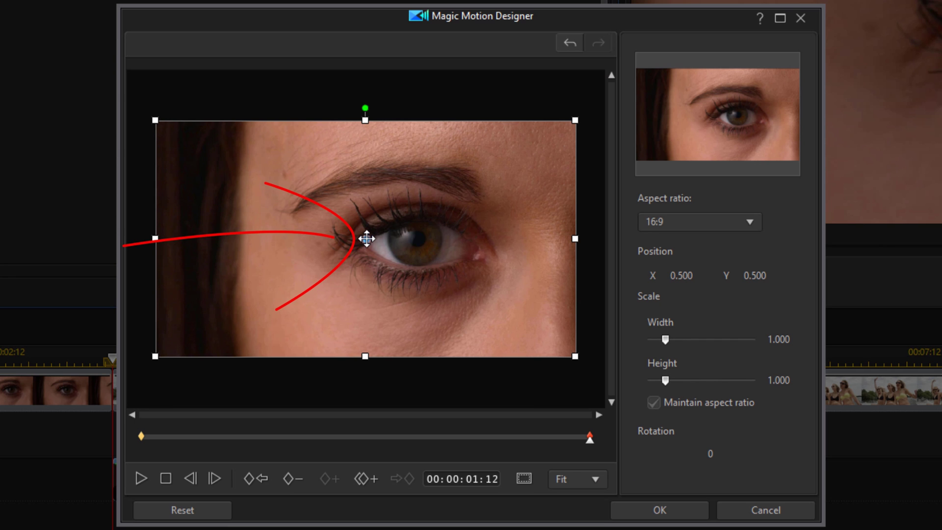
pyautogui.moveTo(367, 239); pyautogui.dragTo(421, 240)
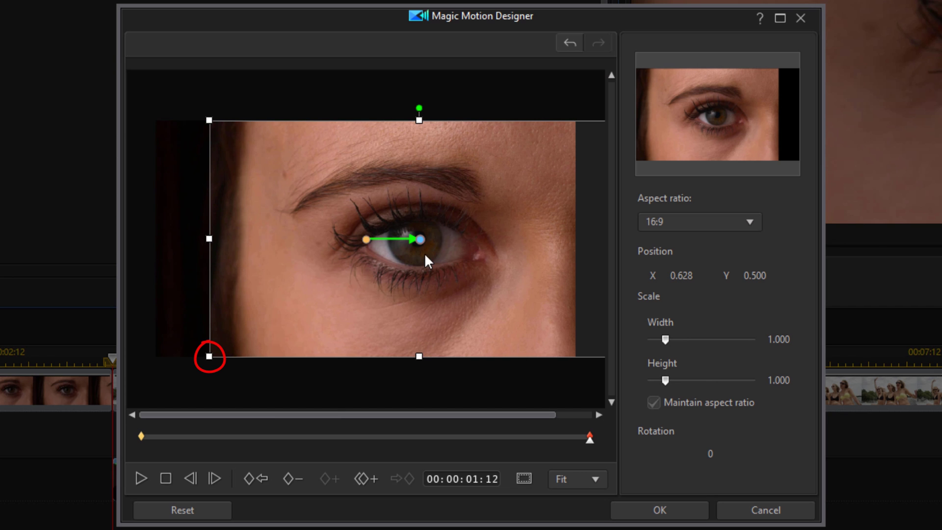
pyautogui.moveTo(210, 357); pyautogui.dragTo(398, 276)
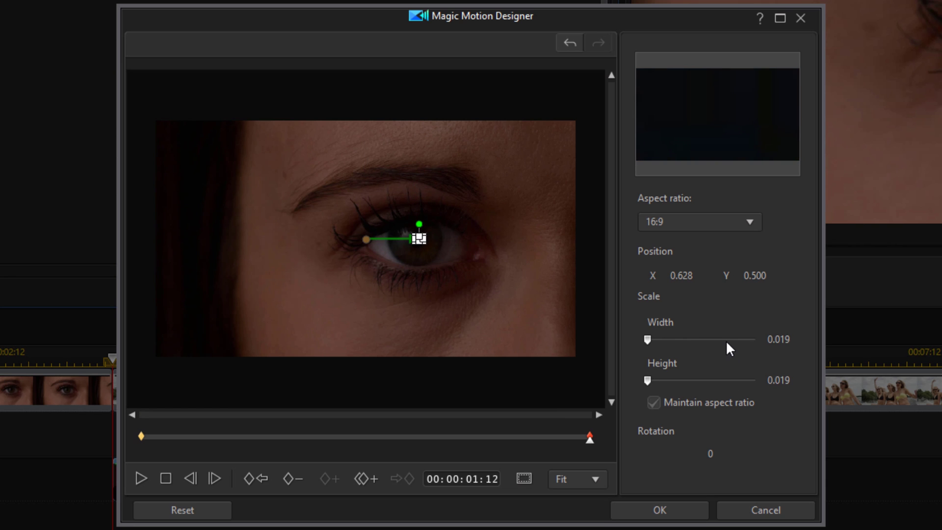
# Set the end keyframe's X position to 0.623 and its scale to 0.004, and apply the motion to the clip
pyautogui.click(682, 275)
pyautogui.write('0.623')
pyautogui.press('Return')
pyautogui.click(778, 339)
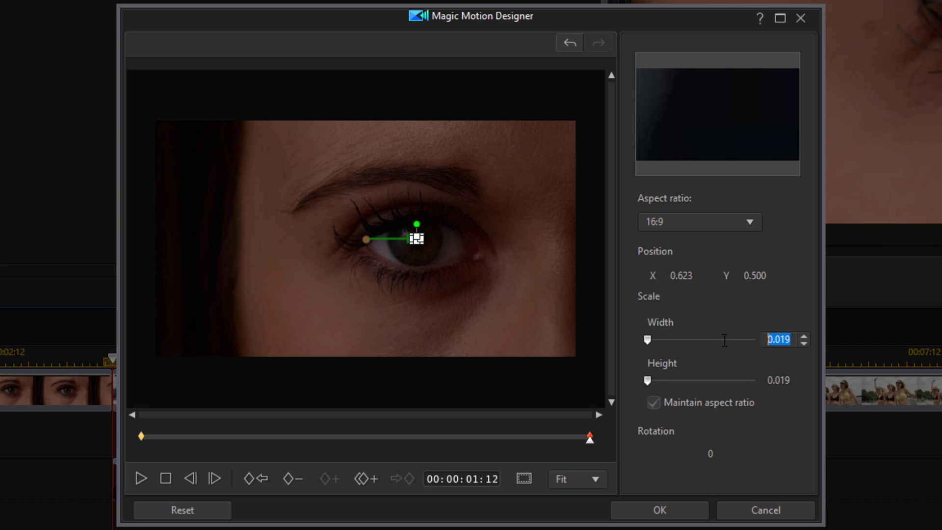
pyautogui.write('0.004')
pyautogui.press('Return')
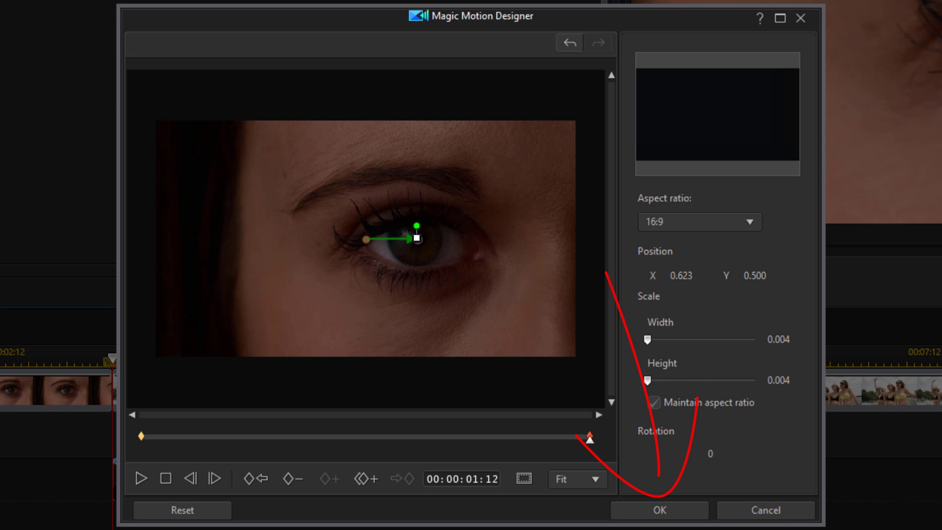
pyautogui.click(660, 511)
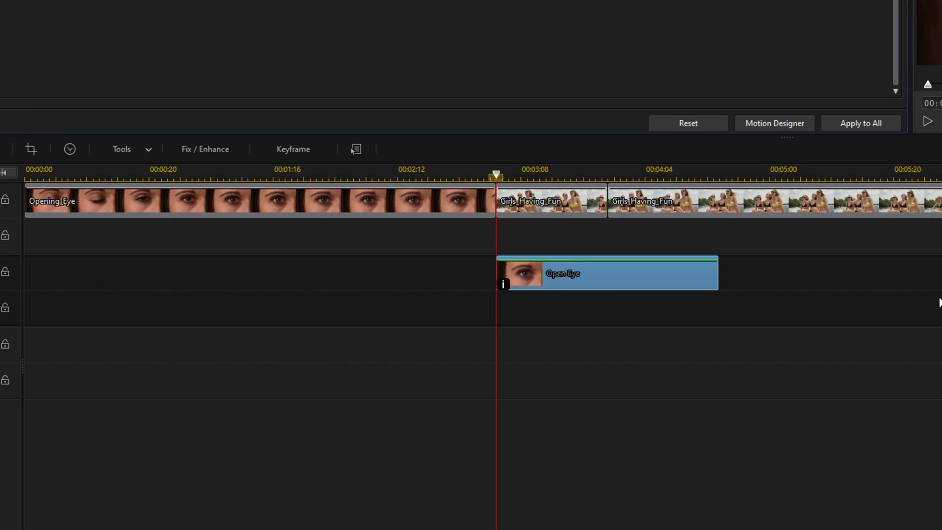
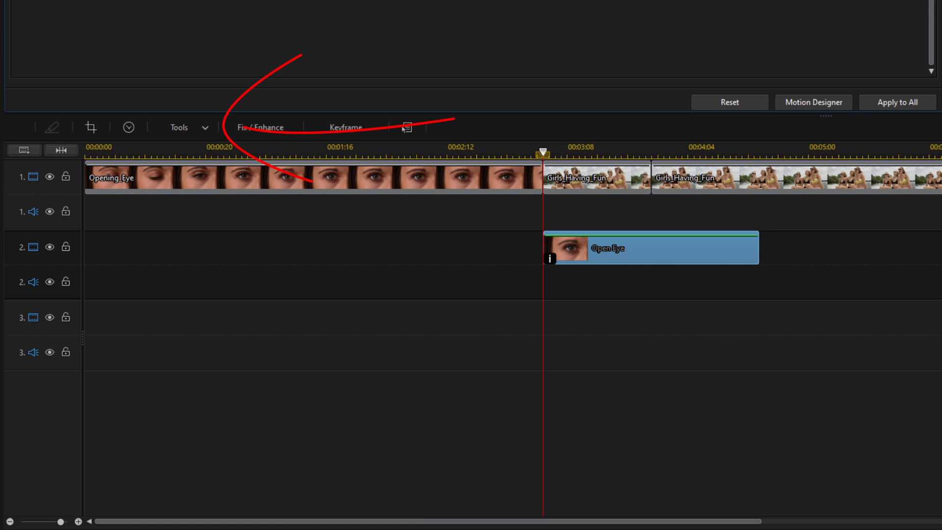
# Apply the soft-edged ellipse mask to the Open Eye clip in the Mask Designer and invert it
pyautogui.click(205, 129)
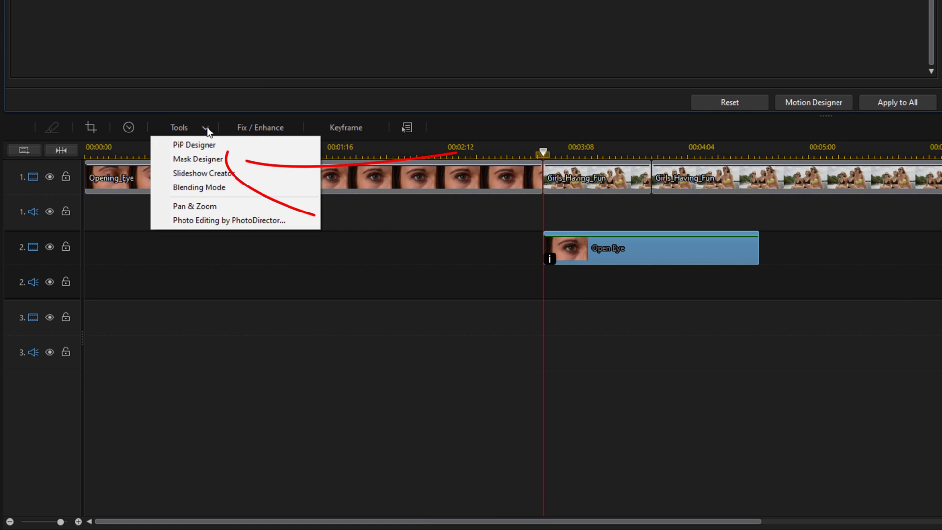
pyautogui.click(203, 158)
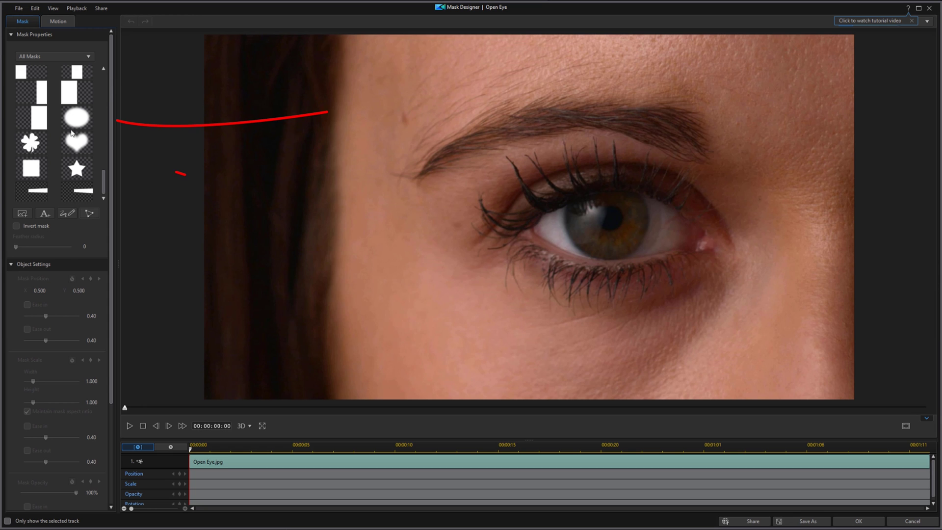
pyautogui.click(76, 119)
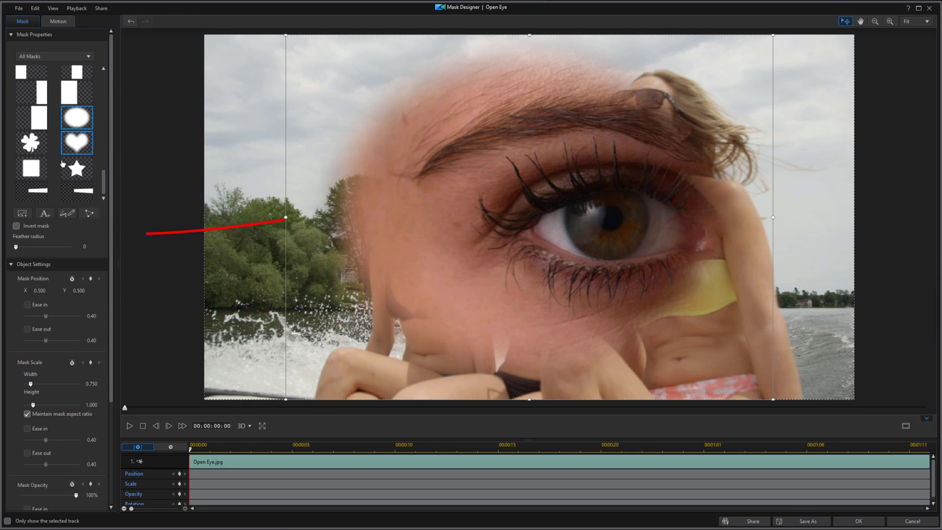
pyautogui.click(16, 226)
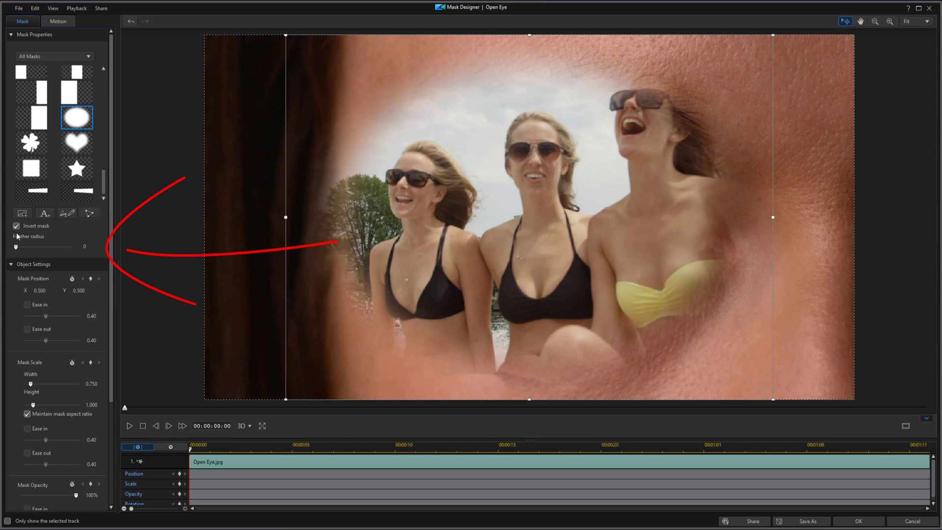
# Set the mask's feather radius to 2, shrink the mask, and place it at X 0.624 and Y 0.501
pyautogui.click(97, 245)
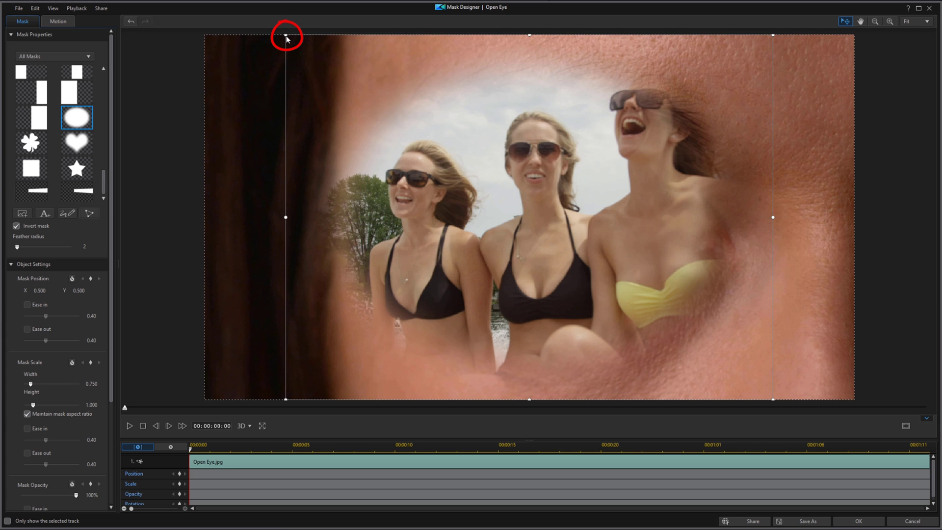
pyautogui.moveTo(286, 37); pyautogui.dragTo(563, 247)
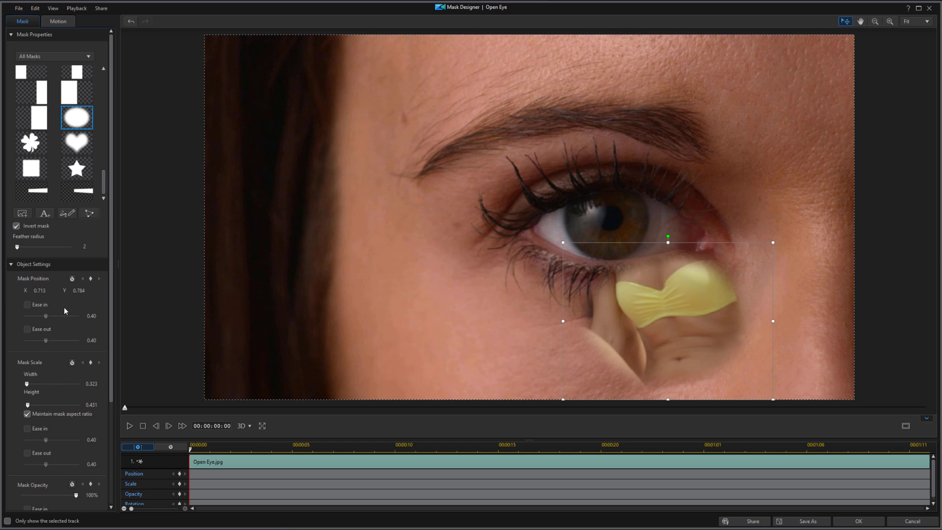
pyautogui.doubleClick(44, 290)
pyautogui.write('0.624')
pyautogui.press('Tab')
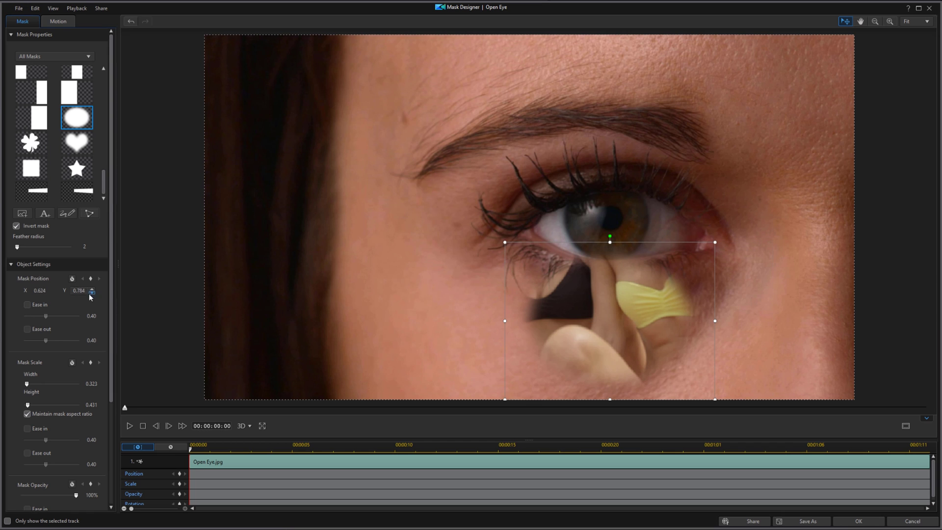
pyautogui.write('0.501')
pyautogui.press('Return')
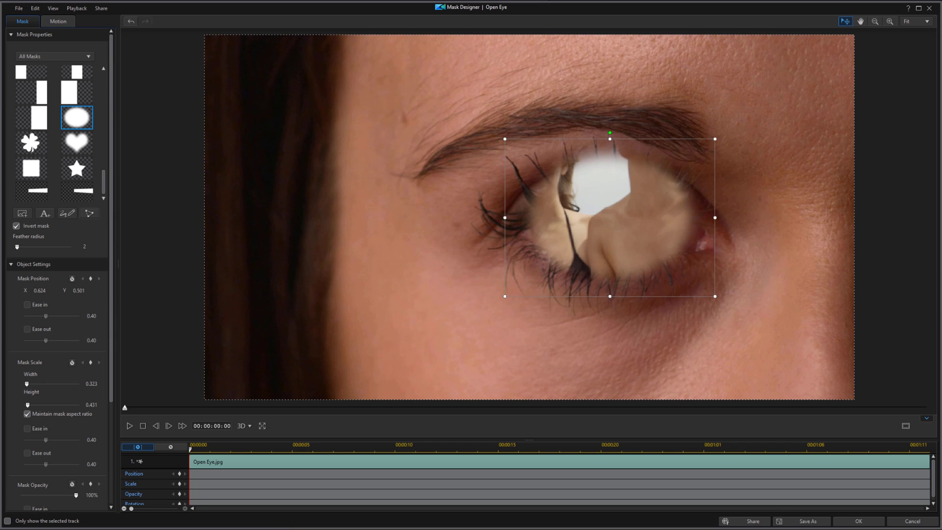
# Unlock the mask's aspect ratio and set its width scale to 0.060 and height scale to 0.090
pyautogui.click(27, 414)
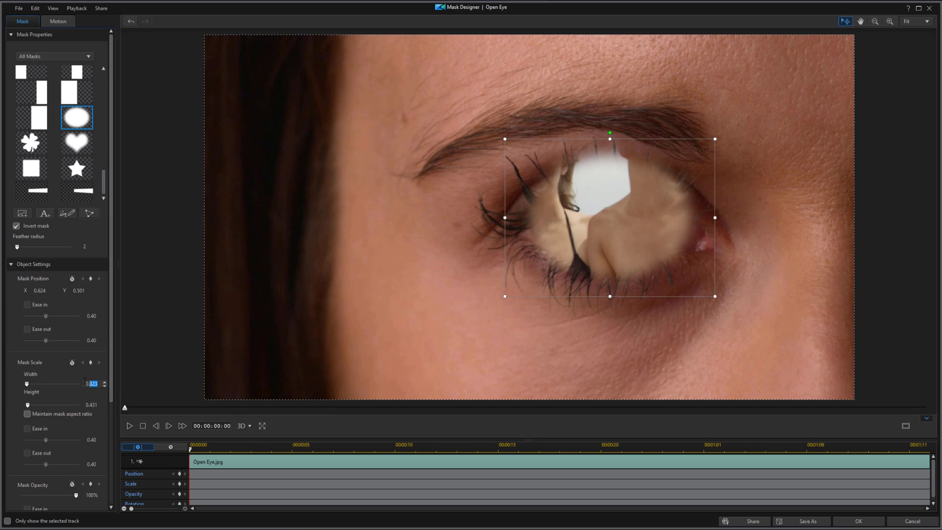
pyautogui.press('BackSpace')
pyautogui.press('BackSpace')
pyautogui.press('BackSpace')
pyautogui.write('06')
pyautogui.press('Tab')
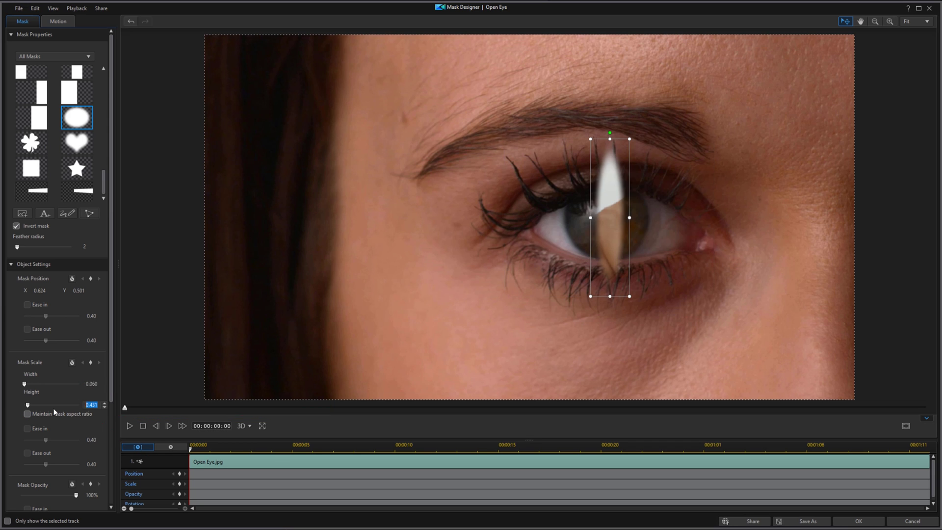
pyautogui.write('0.09')
pyautogui.press('Tab')
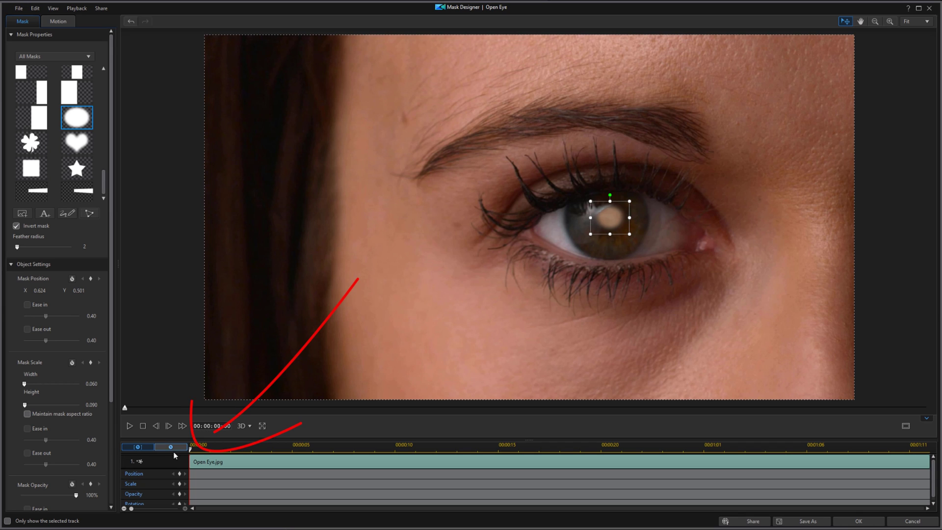
# Add mask position and scale keyframes on the first frame, then resize the mask to the pupil at frame 3, about 0.070 wide and 0.102 high
pyautogui.moveTo(191, 450)
pyautogui.mouseDown()
pyautogui.moveTo(326, 455)
pyautogui.moveTo(774, 431)
pyautogui.moveTo(639, 426)
pyautogui.moveTo(191, 445)
pyautogui.mouseUp()
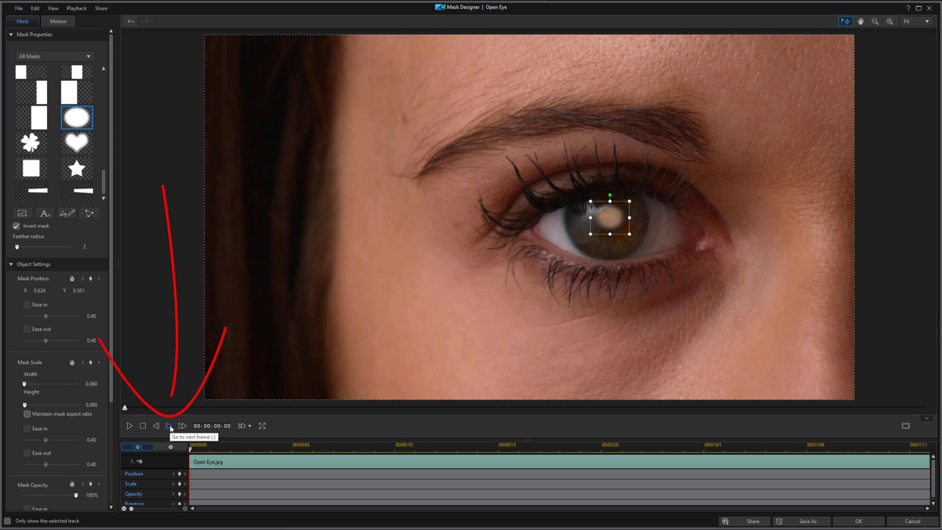
pyautogui.click(170, 426)
pyautogui.click(170, 426)
pyautogui.click(170, 424)
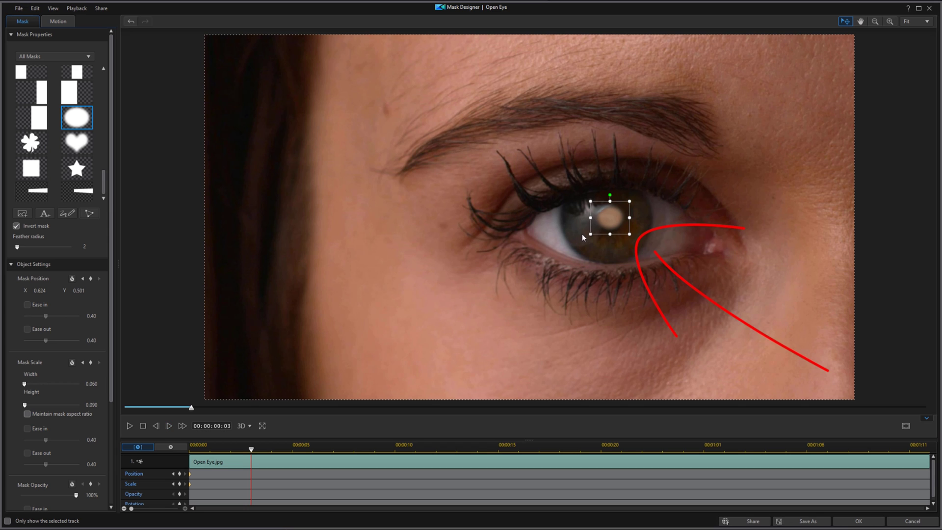
pyautogui.moveTo(630, 235); pyautogui.dragTo(633, 237)
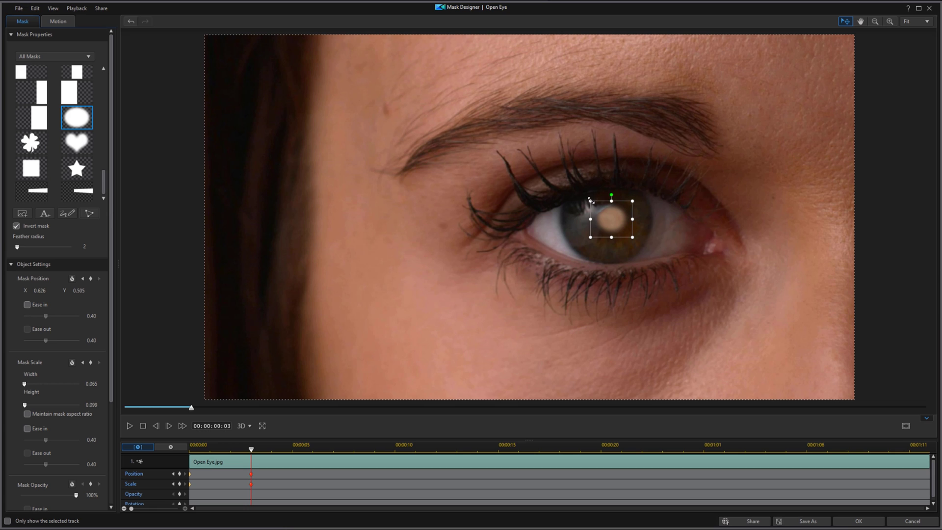
pyautogui.moveTo(591, 200); pyautogui.dragTo(587, 199)
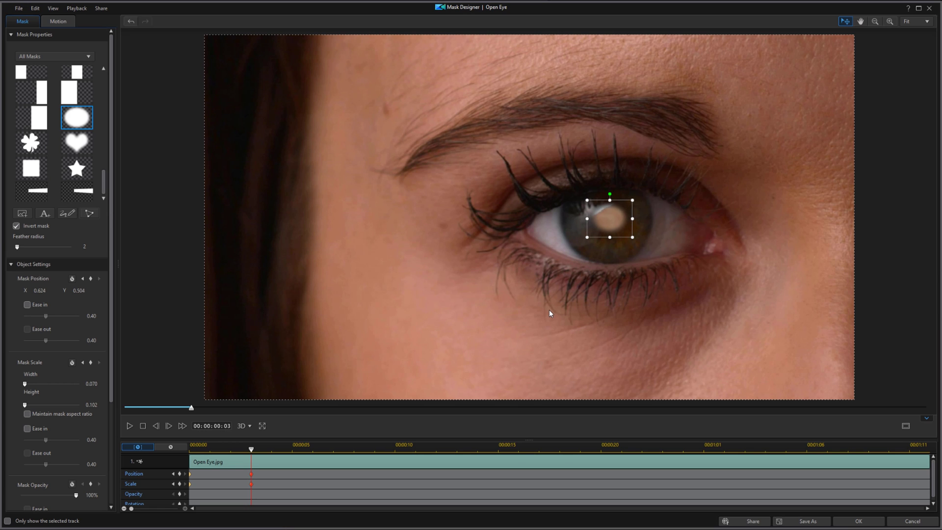
# Lock the mask's aspect ratio and enlarge the mask every three frames through the clip so it follows the growing pupil
pyautogui.click(27, 413)
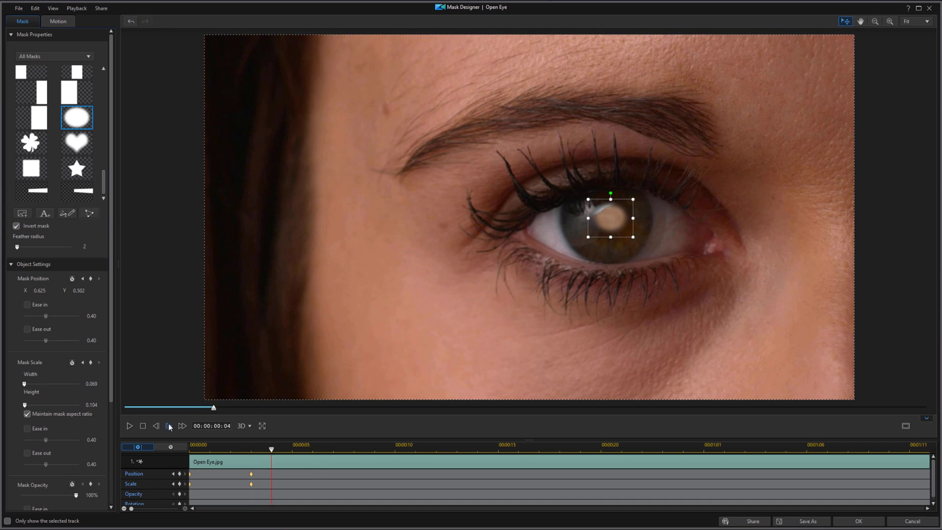
pyautogui.click(258, 407)
pyautogui.press('Right')
pyautogui.press('Right')
pyautogui.press('Right')
pyautogui.moveTo(584, 195); pyautogui.dragTo(579, 192)
pyautogui.press('Right')
pyautogui.press('Right')
pyautogui.press('Right')
pyautogui.press('Right')
pyautogui.press('Right')
pyautogui.press('Right')
pyautogui.press('Right')
pyautogui.press('Right')
pyautogui.press('Right')
pyautogui.moveTo(638, 243); pyautogui.dragTo(809, 388)
pyautogui.press('Right')
pyautogui.press('Right')
pyautogui.press('Right')
pyautogui.press('Right')
pyautogui.press('Right')
pyautogui.press('Right')
pyautogui.click(169, 426)
pyautogui.click(168, 426)
pyautogui.click(169, 426)
pyautogui.press('Right')
pyautogui.press('Right')
pyautogui.press('Right')
pyautogui.press('Right')
pyautogui.press('Right')
pyautogui.press('Right')
pyautogui.press('Right')
pyautogui.press('Right')
pyautogui.press('Right')
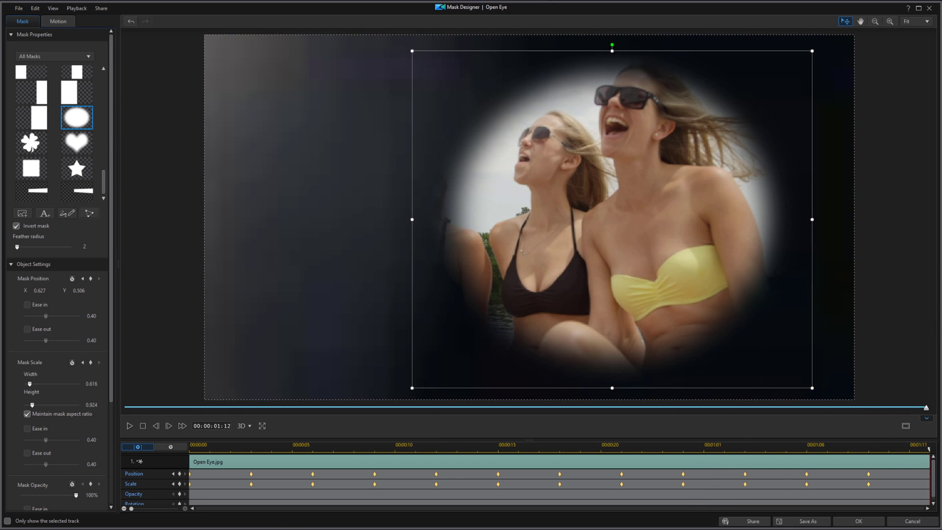
# On the last frame, enlarge the mask to a width scale of about 2.137 to reveal the whole underlying clip, and apply the mask
pyautogui.click(63, 386)
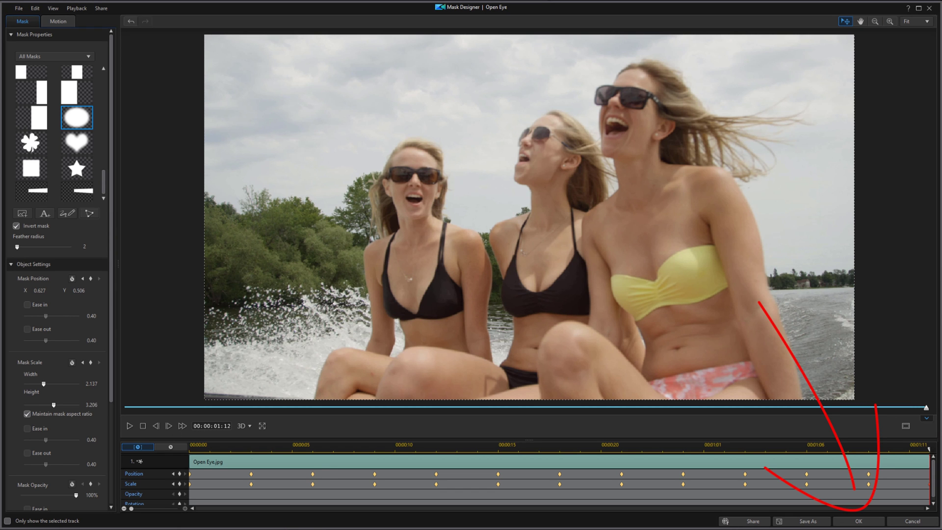
pyautogui.click(859, 521)
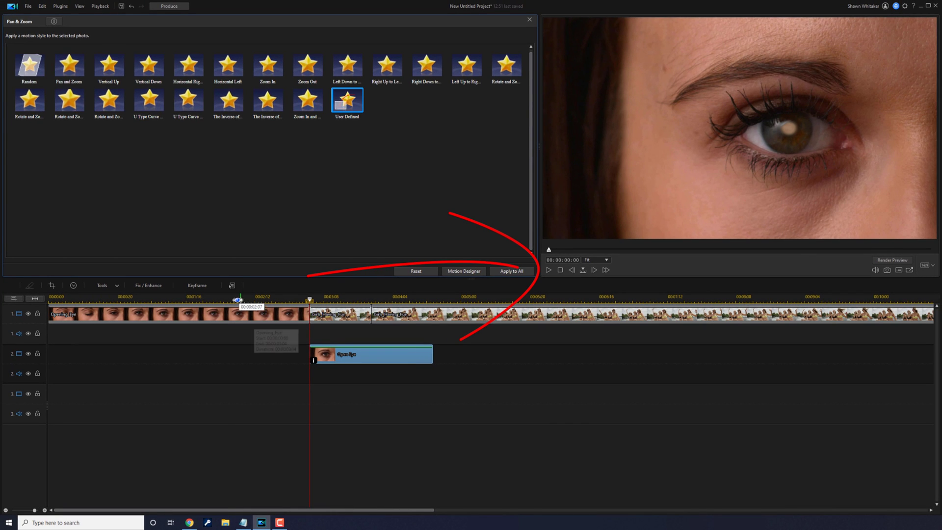
# Play the eye zoom from late in the Opening_Eye clip to check how the masked pupil looks
pyautogui.click(227, 300)
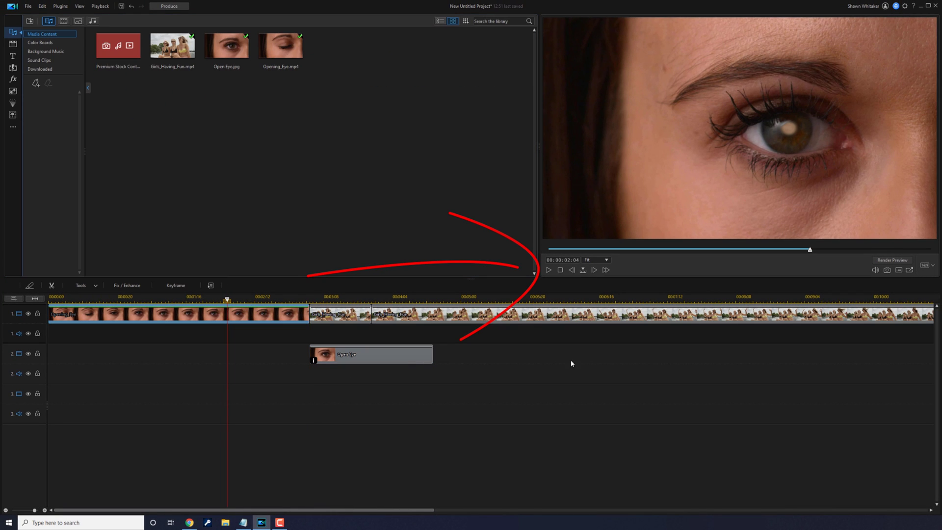
pyautogui.click(549, 271)
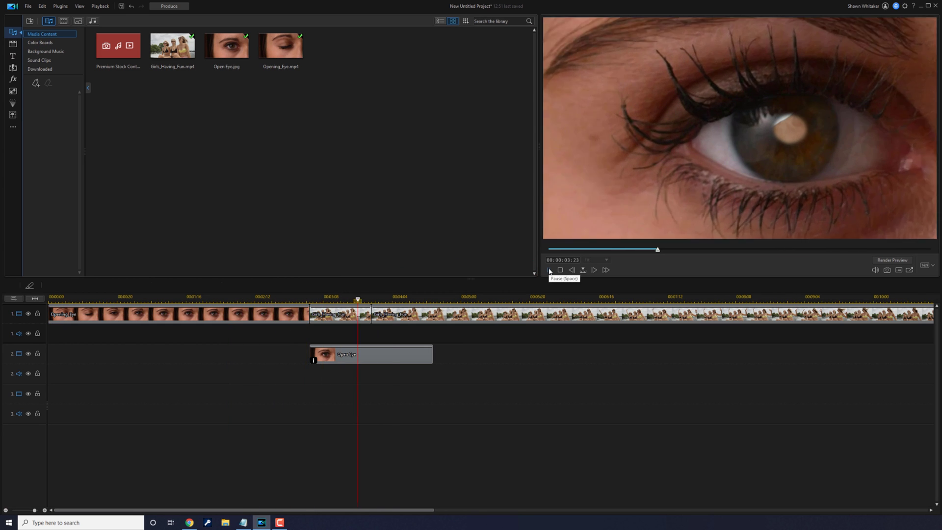
pyautogui.click(549, 271)
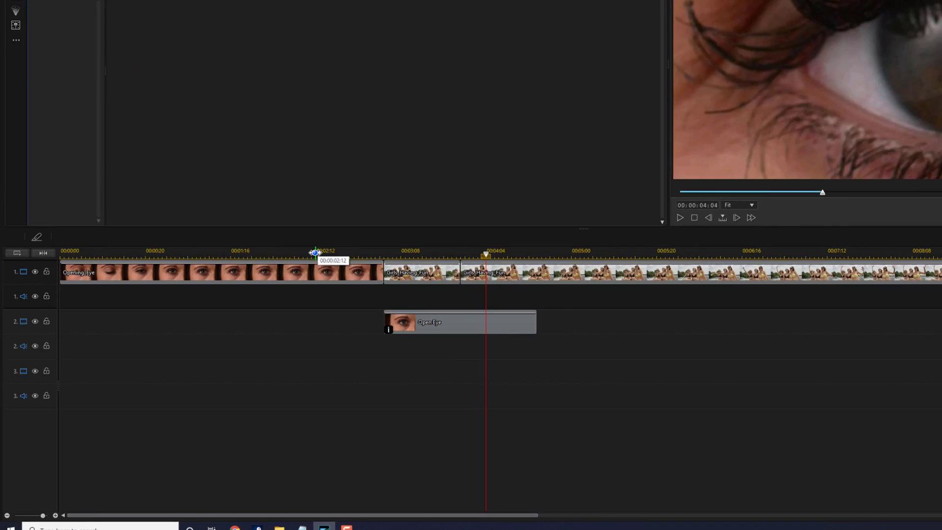
pyautogui.click(254, 300)
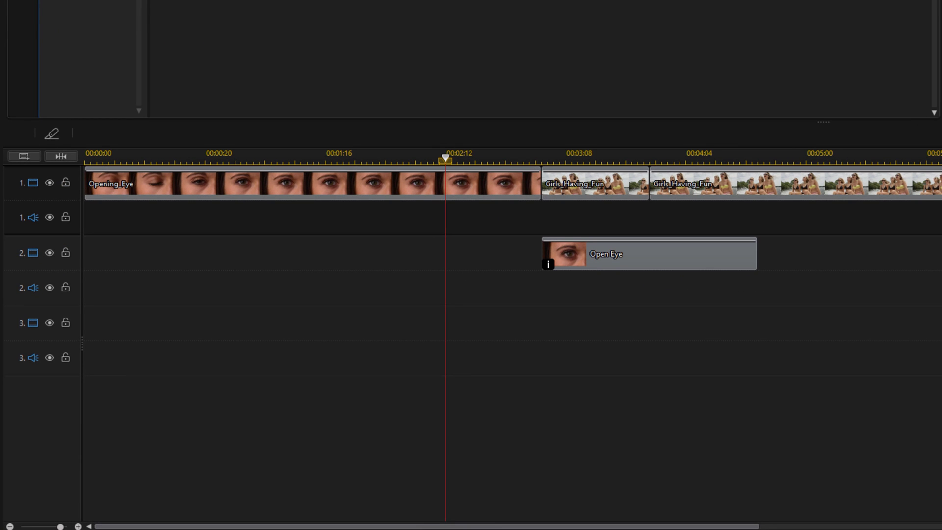
pyautogui.press('space')
pyautogui.press('space')
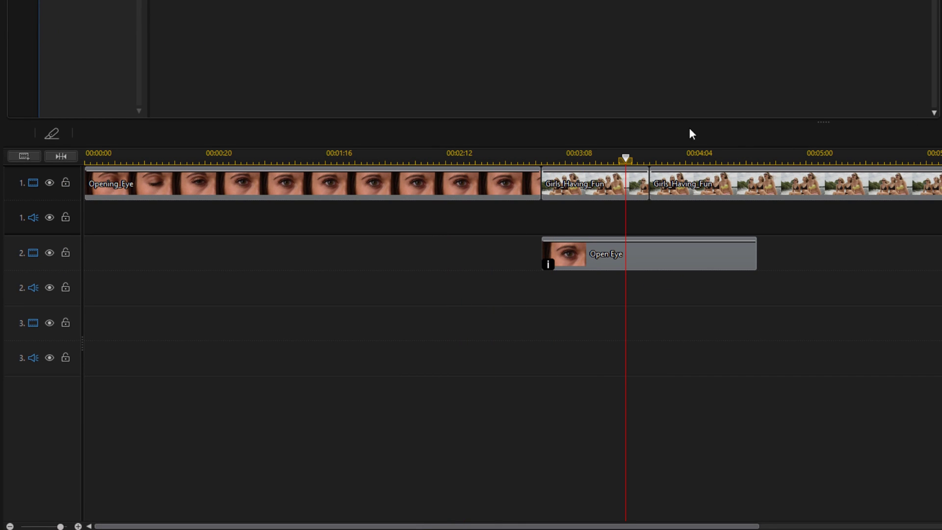
# Black out the first short Girls_Having_Fun segment with Color Adjustment, setting exposure to 0 and brightness to its minimum
pyautogui.click(508, 186)
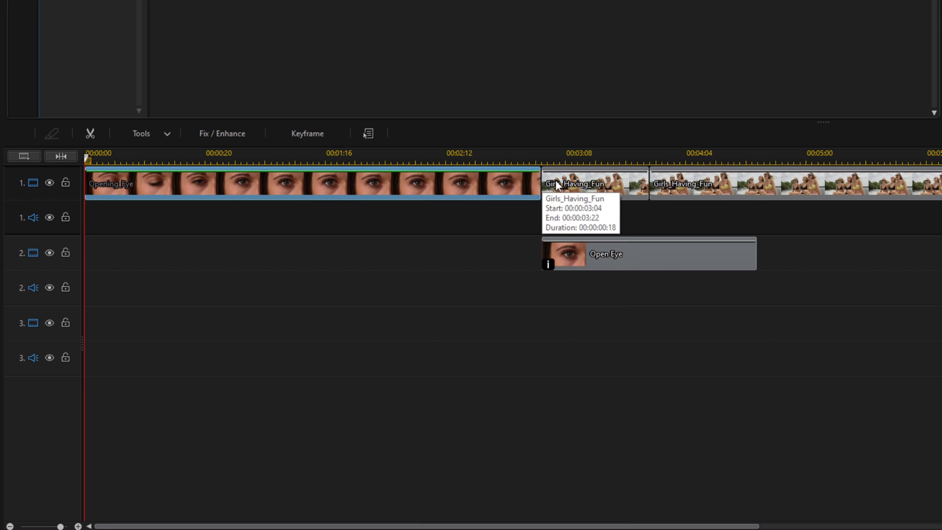
pyautogui.click(577, 189)
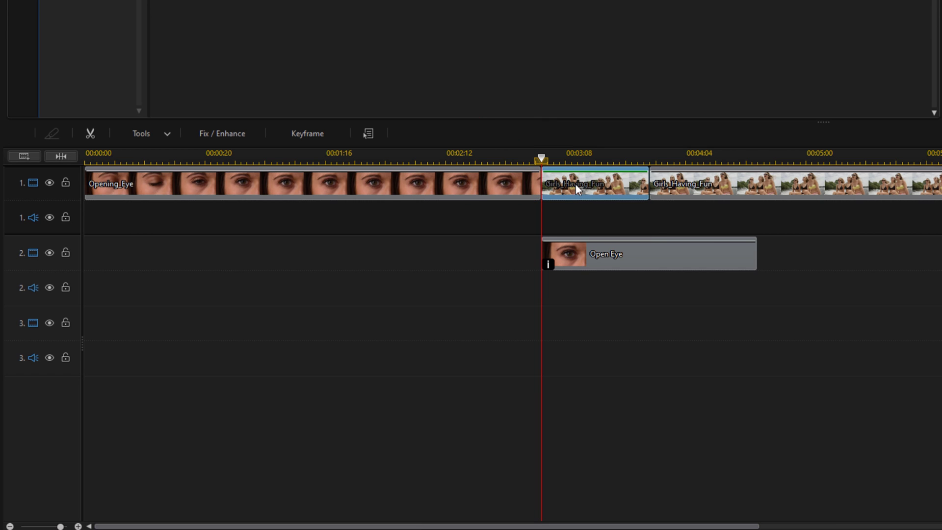
pyautogui.click(216, 134)
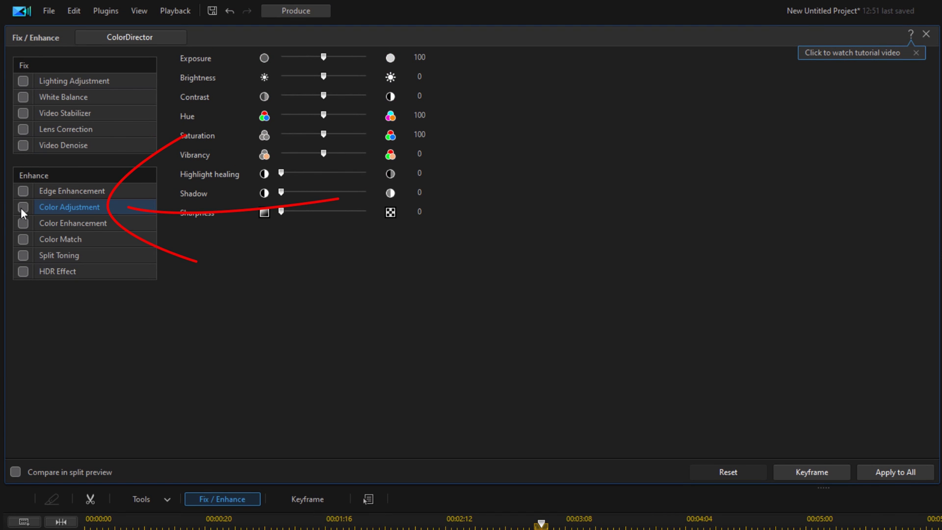
pyautogui.click(23, 207)
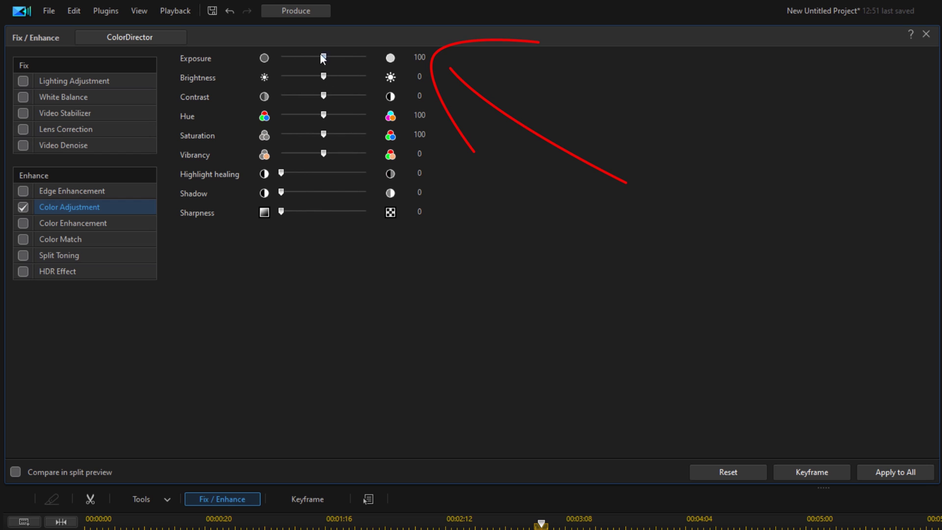
pyautogui.moveTo(324, 56); pyautogui.dragTo(223, 62)
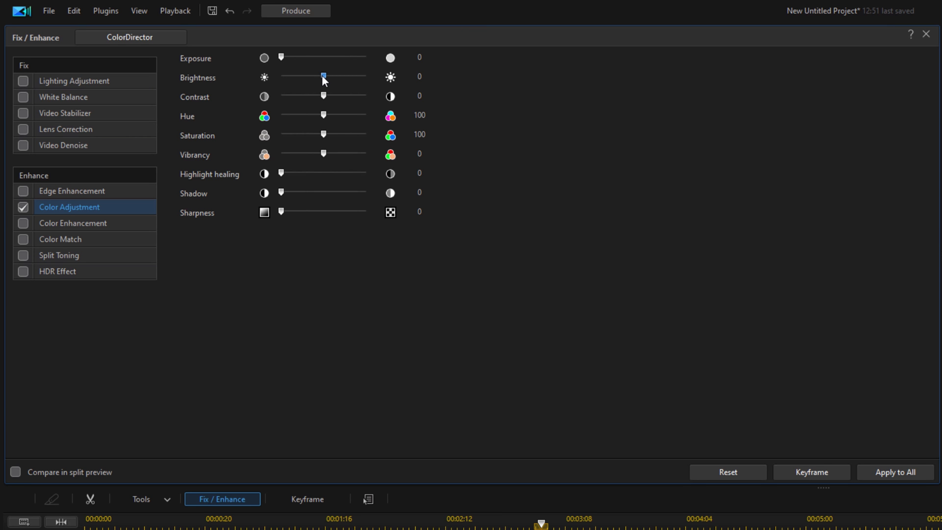
pyautogui.moveTo(323, 76); pyautogui.dragTo(228, 74)
pyautogui.click(928, 35)
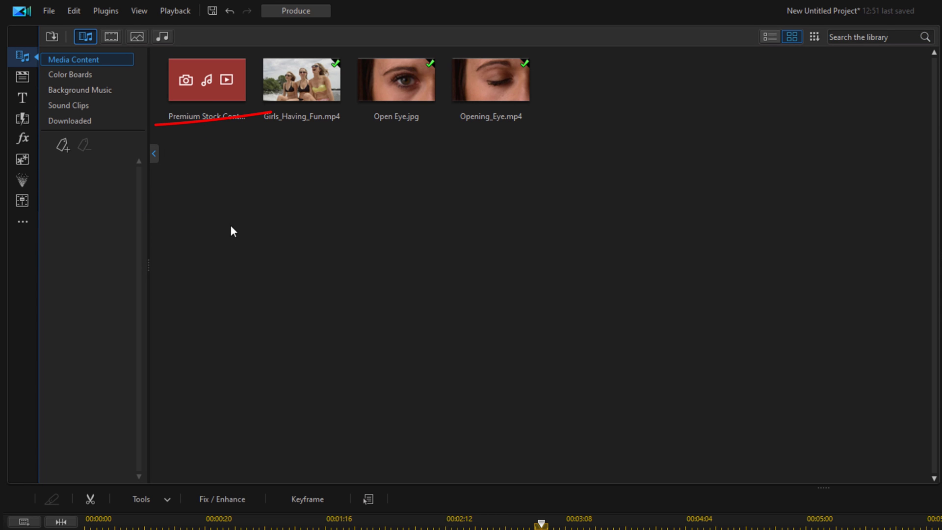
# Add a Fade transition from the General category between the two Girls_Having_Fun segments
pyautogui.click(22, 118)
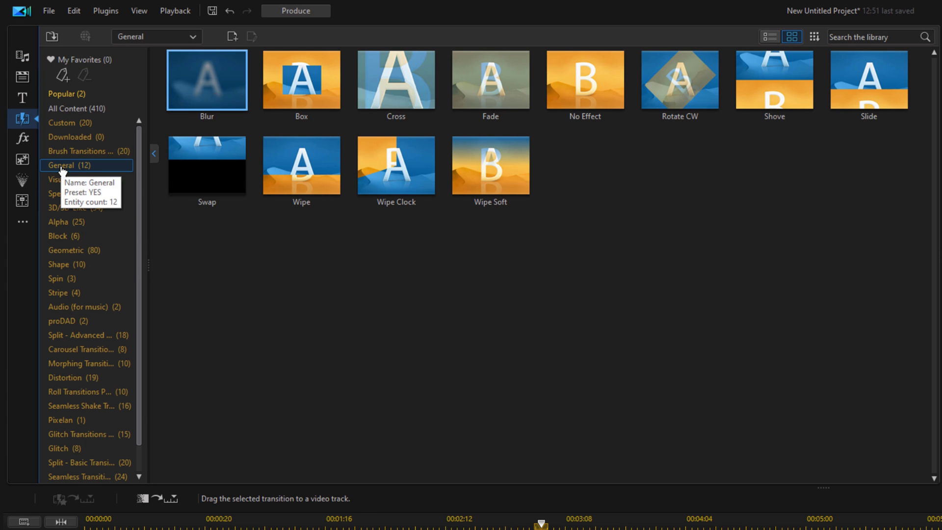
pyautogui.click(489, 74)
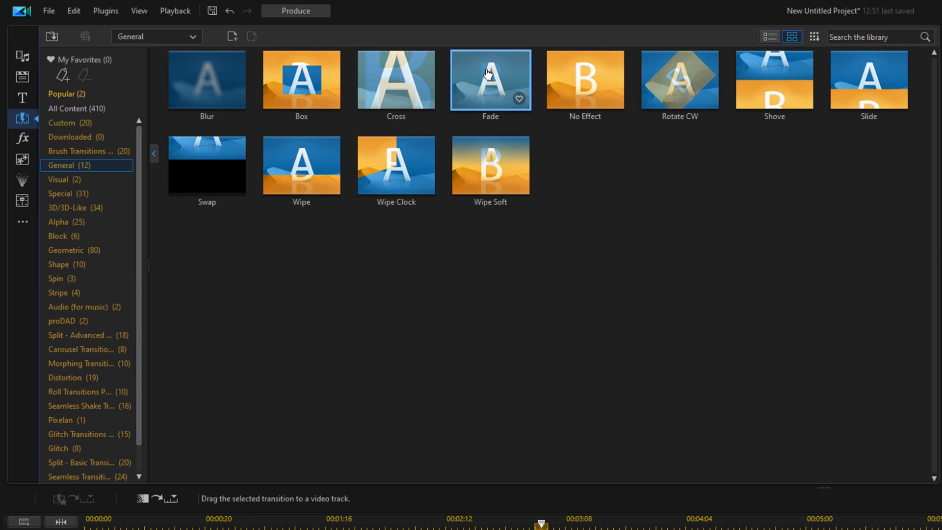
pyautogui.moveTo(492, 74); pyautogui.dragTo(643, 187)
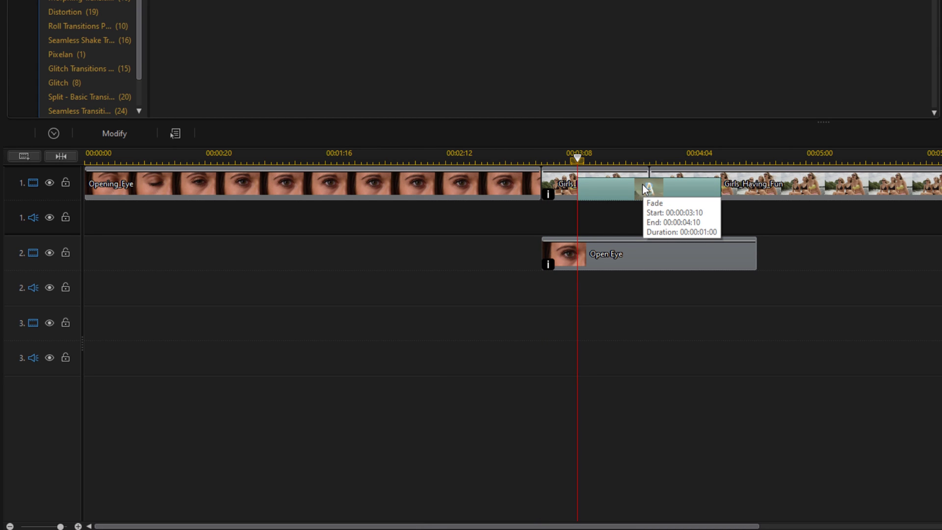
# Set the Fade transition's duration to 00:00:00:12
pyautogui.click(50, 133)
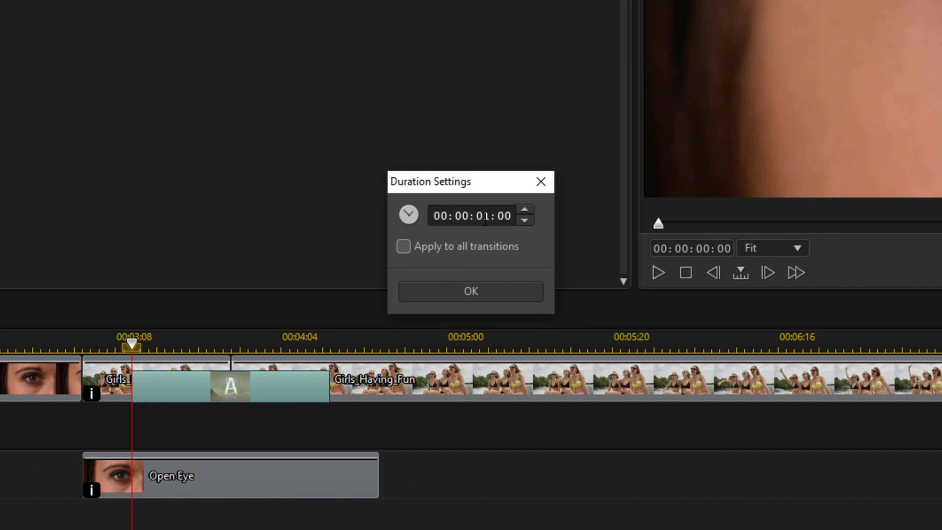
pyautogui.click(556, 183)
pyautogui.write('012')
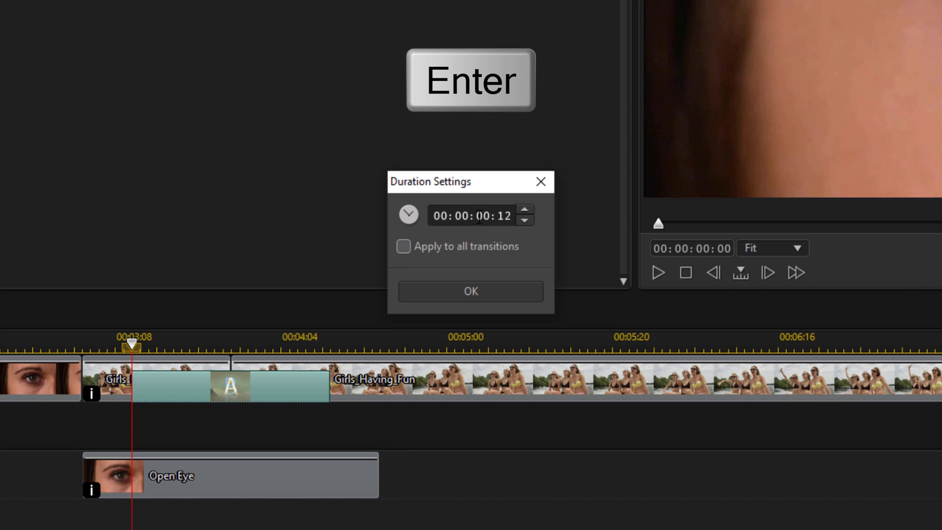
pyautogui.press('Return')
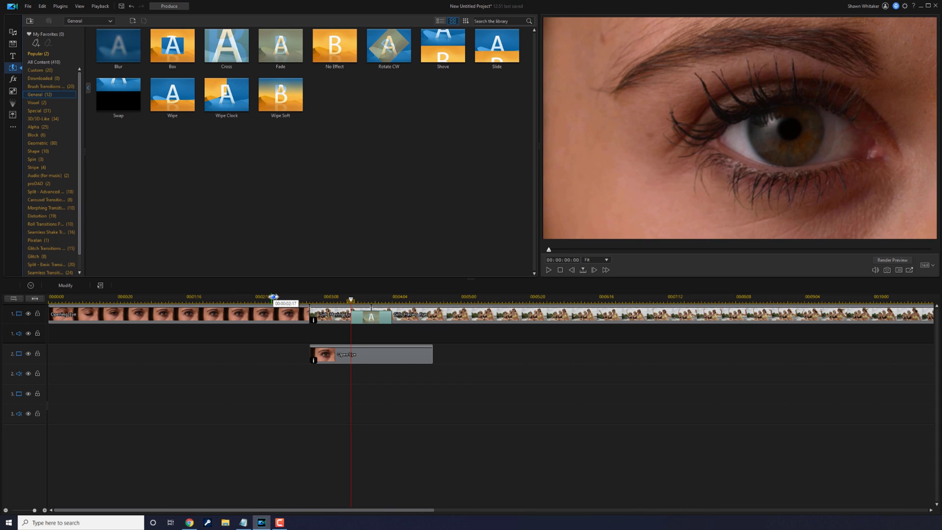
# Play the finished eye transition from 00:00:02:17 to check the fade inside the pupil
pyautogui.click(166, 316)
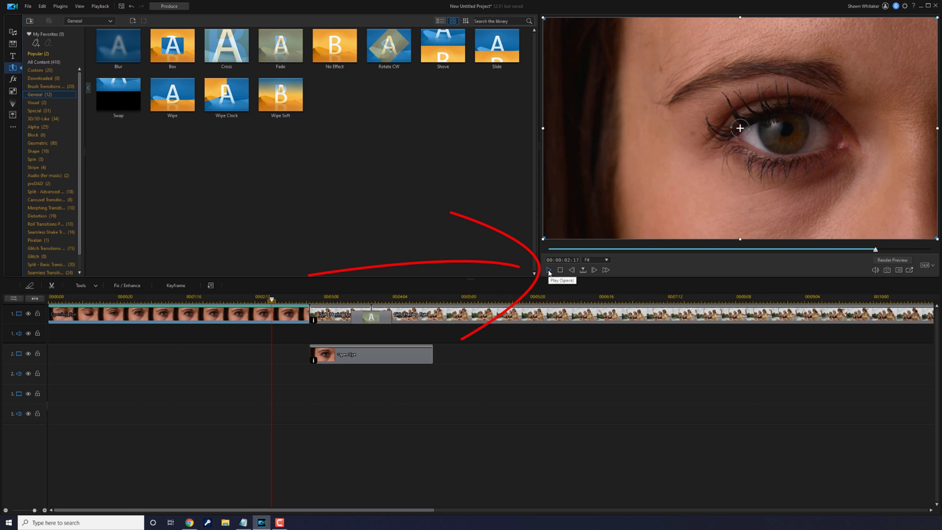
pyautogui.click(548, 270)
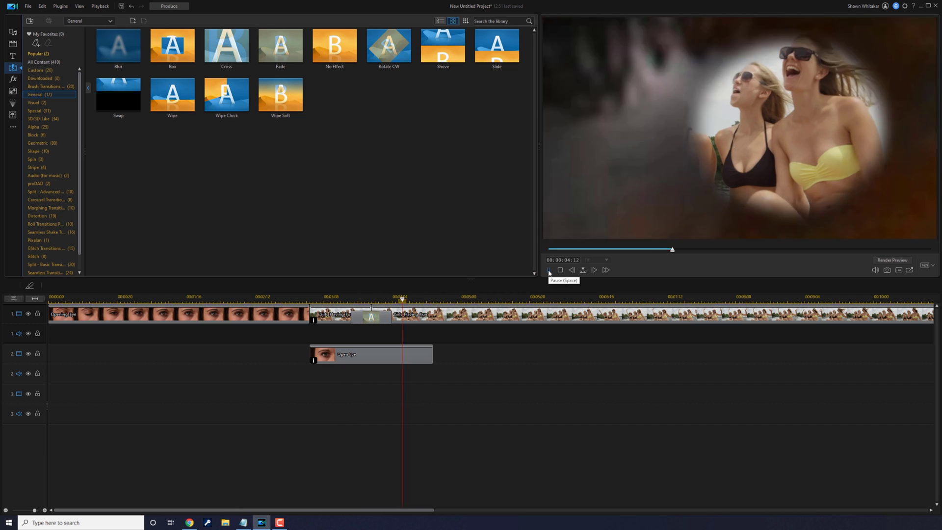
pyautogui.click(548, 270)
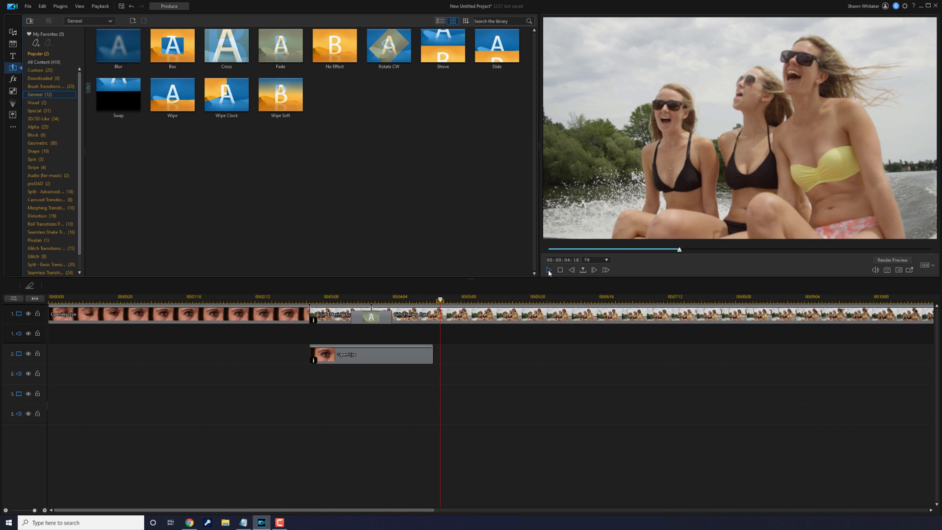
# Apply the Radial Blur effect from the Style category of Style Effect to the Open Eye snapshot on track 2
pyautogui.click(370, 357)
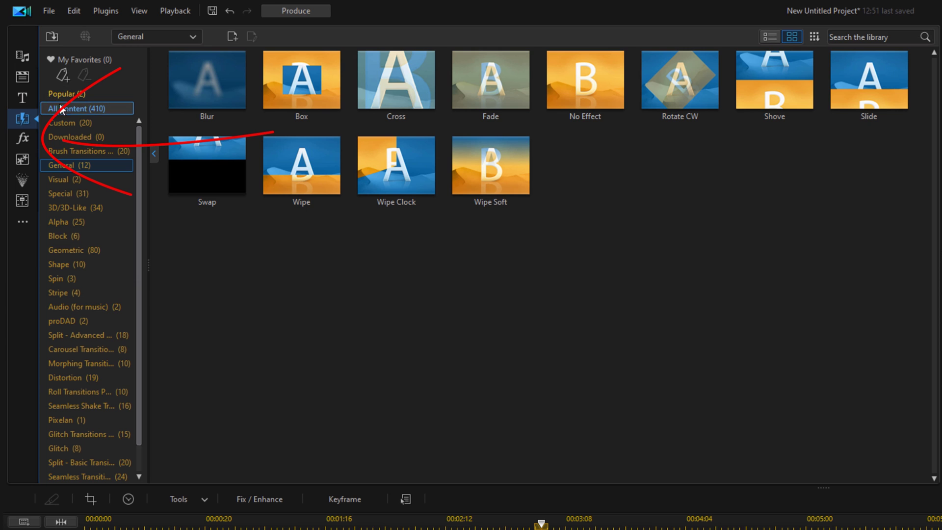
pyautogui.click(24, 139)
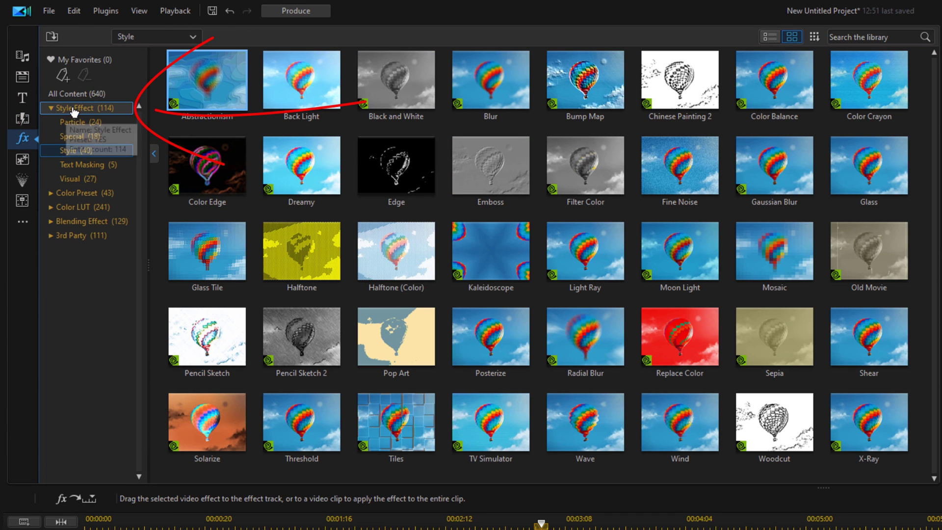
pyautogui.click(75, 109)
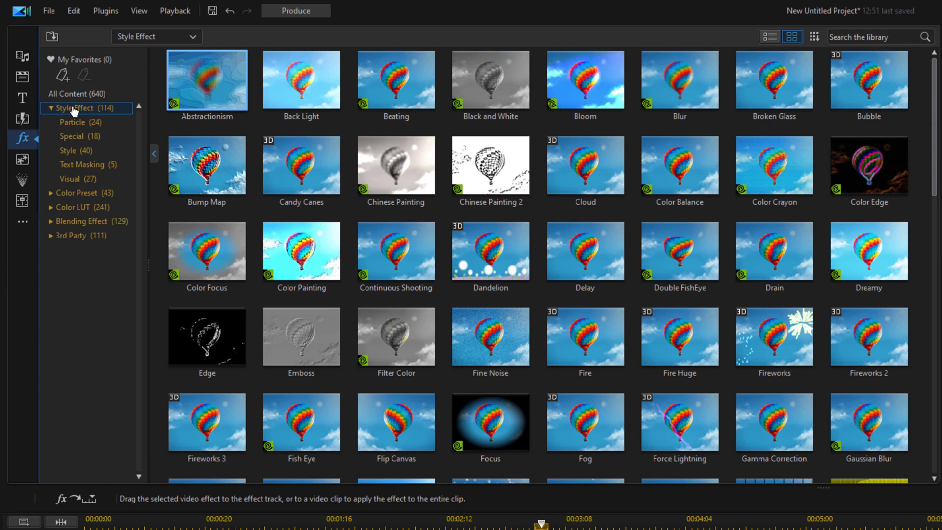
pyautogui.click(72, 155)
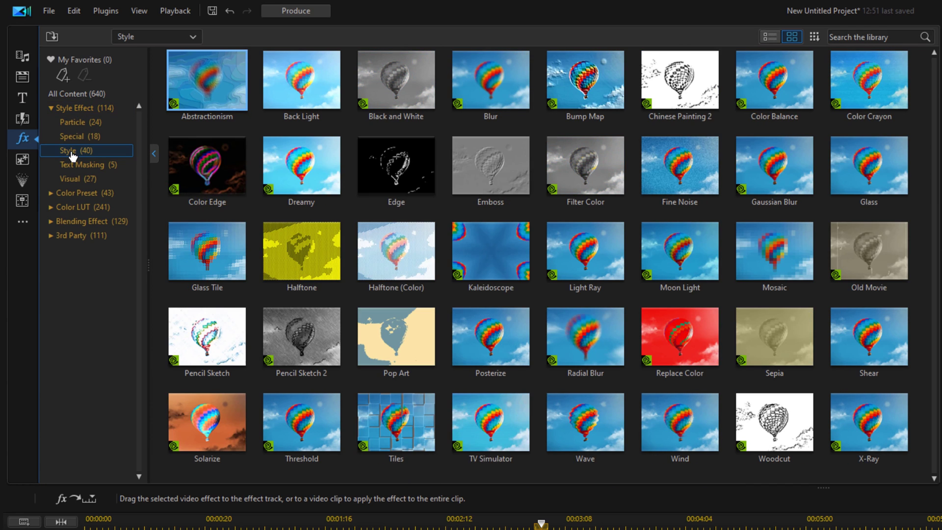
pyautogui.click(577, 332)
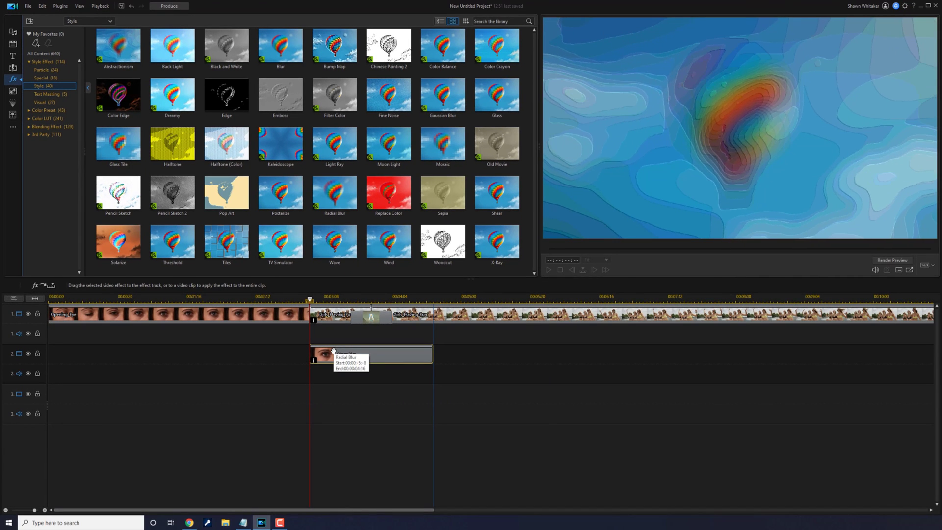
pyautogui.click(556, 529)
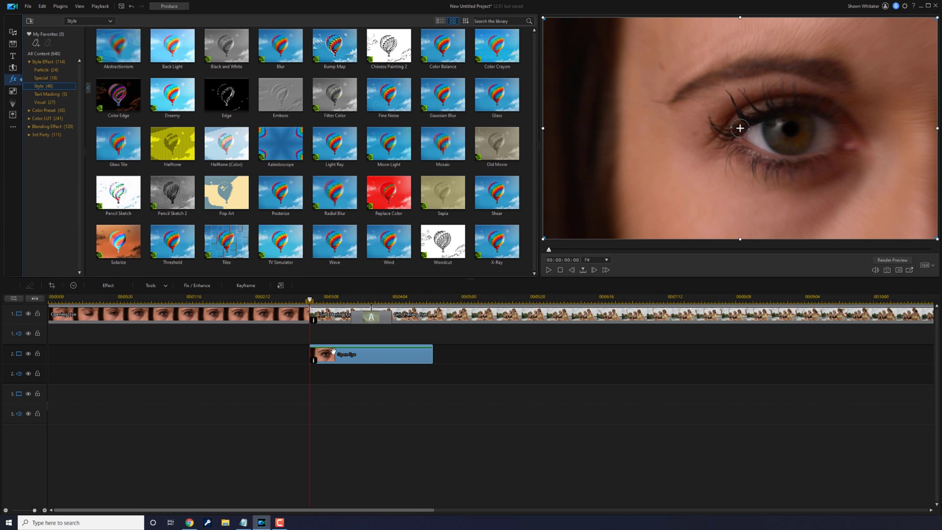
# Play the transition from 00:00:02:13 to check the radial blur during the eye zoom
pyautogui.moveTo(309, 299); pyautogui.dragTo(258, 298)
pyautogui.click(505, 344)
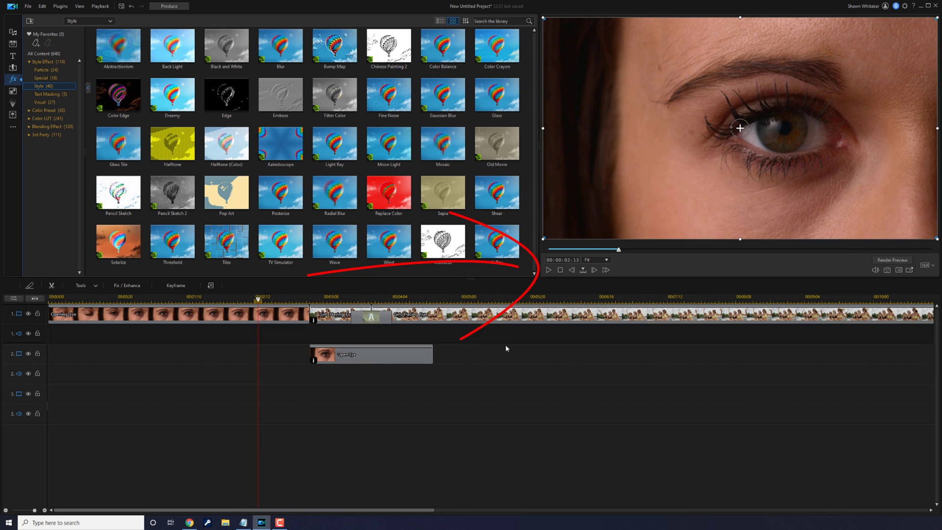
pyautogui.click(549, 270)
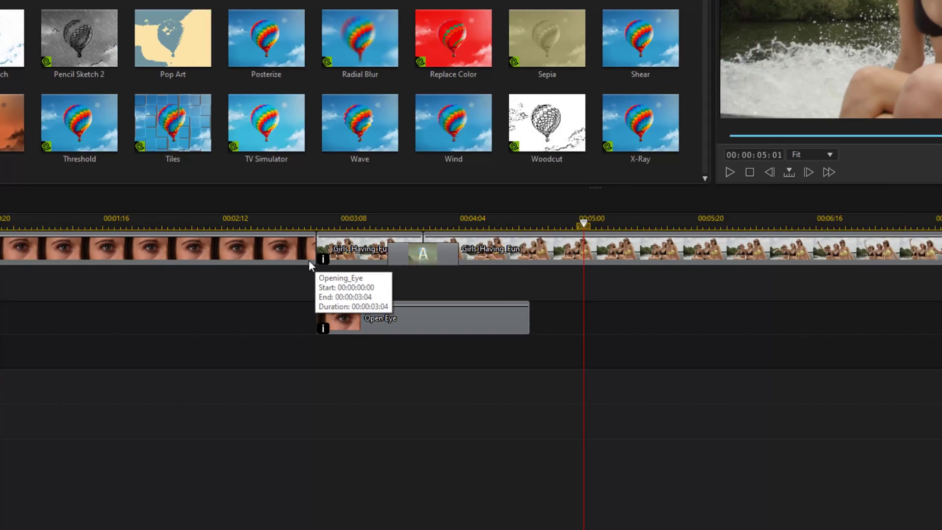
# Speed up the Open Eye snapshot by compressing its end to 00:00:04:04, for a duration of 00:00:01:00
pyautogui.moveTo(353, 349)
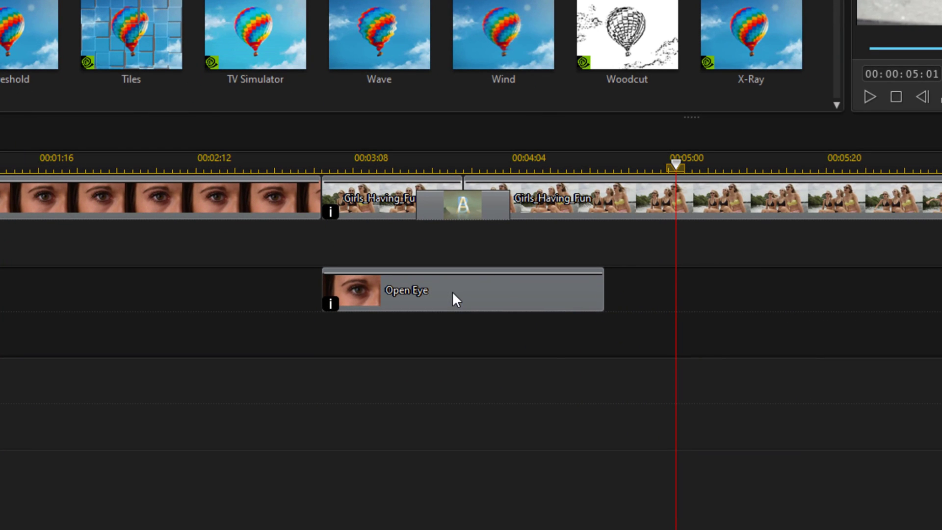
pyautogui.click(488, 297)
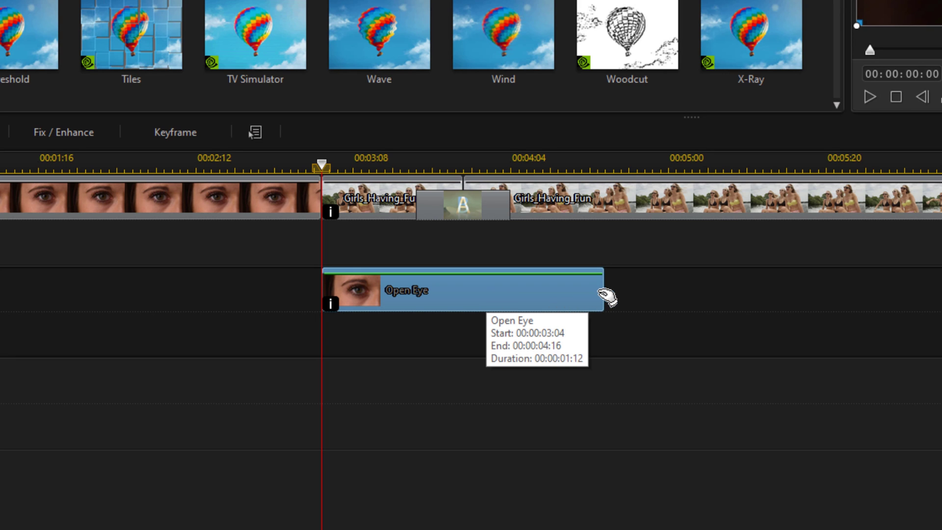
pyautogui.press('ctrl')
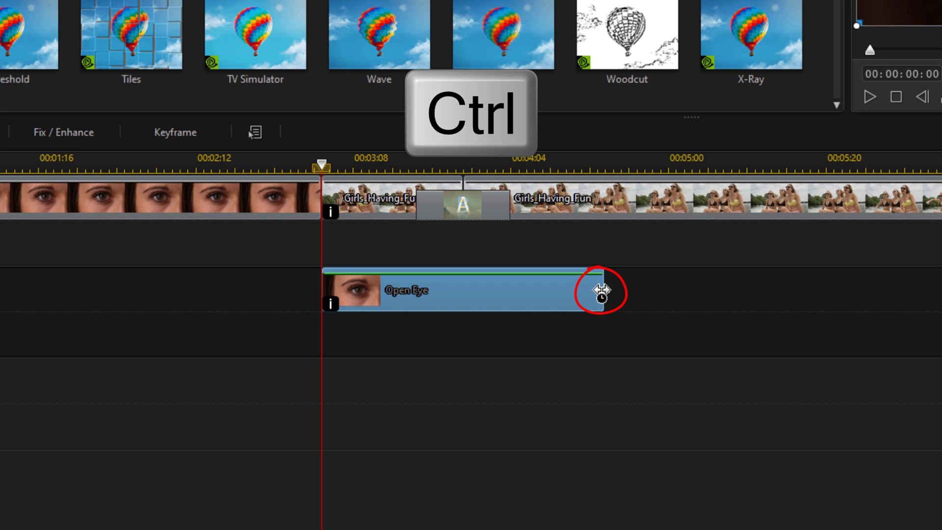
pyautogui.moveTo(601, 291); pyautogui.dragTo(497, 299)
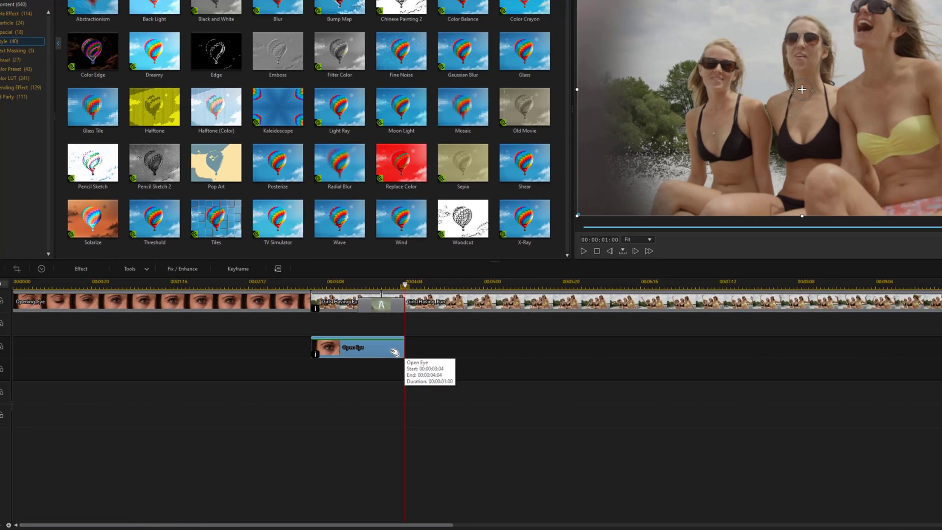
# Play the timeline from 00:00:02:05 to check the faster eye zoom
pyautogui.click(220, 301)
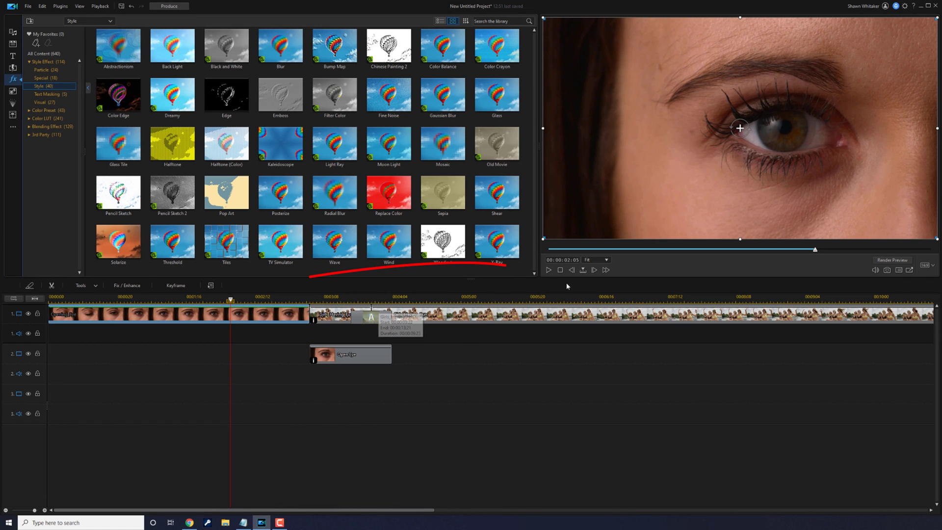
pyautogui.click(548, 270)
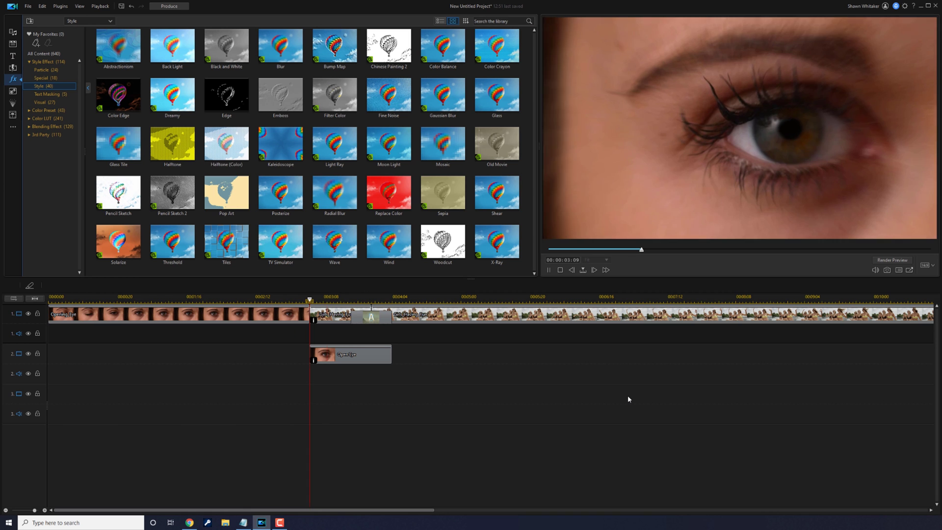